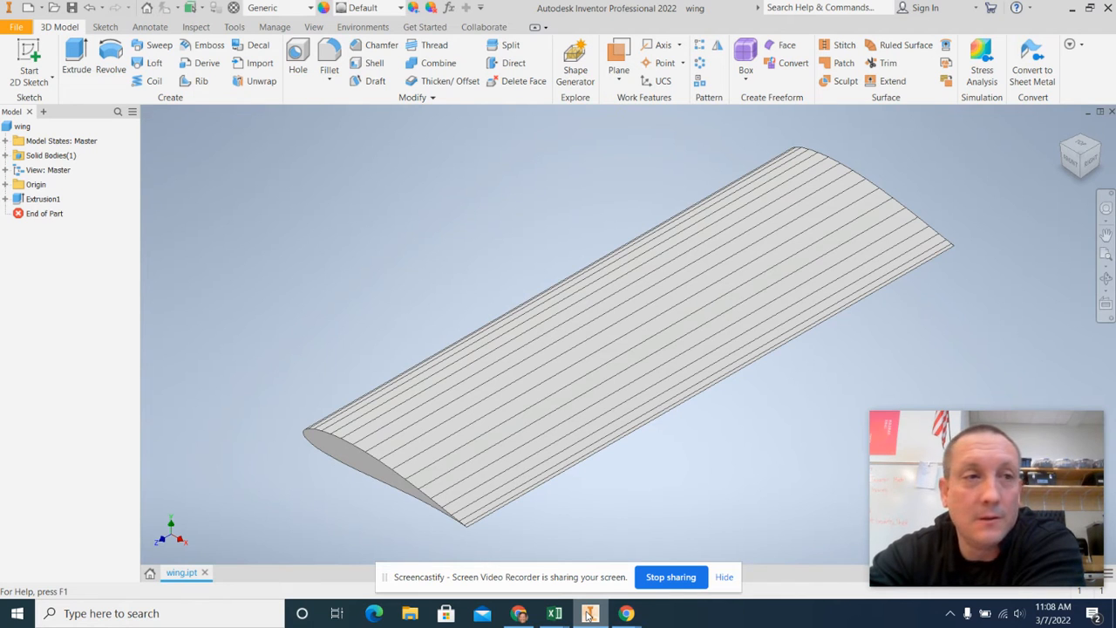
Create a new drawing file while the wing part is open.
{"action": "left_click", "coordinate": [588, 615]}
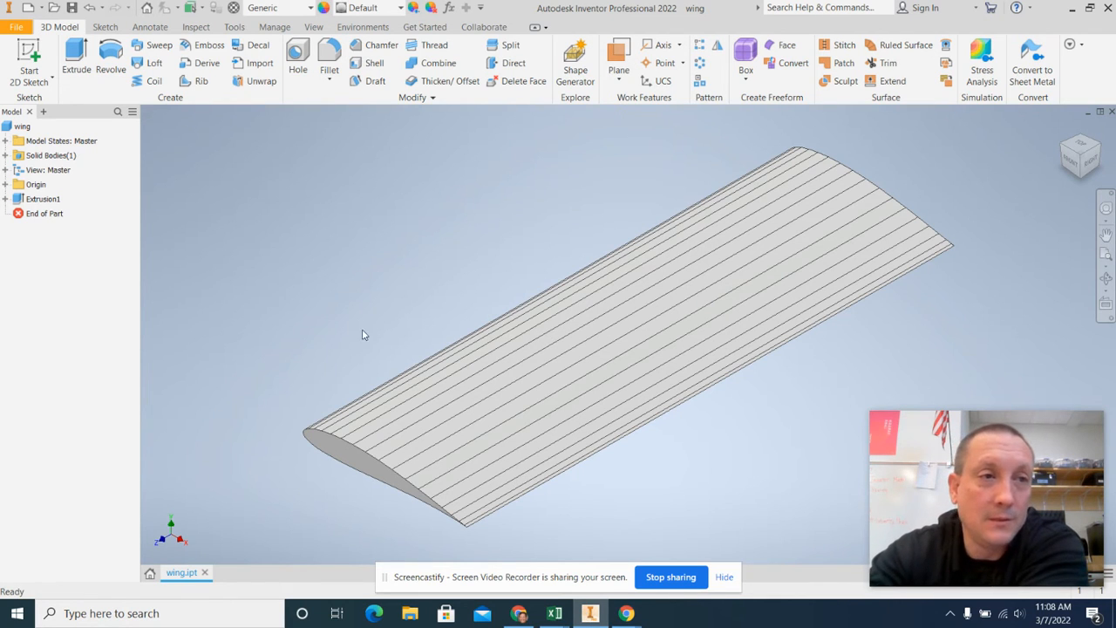
{"action": "left_click", "coordinate": [15, 27]}
{"action": "mouse_move", "coordinate": [37, 82]}
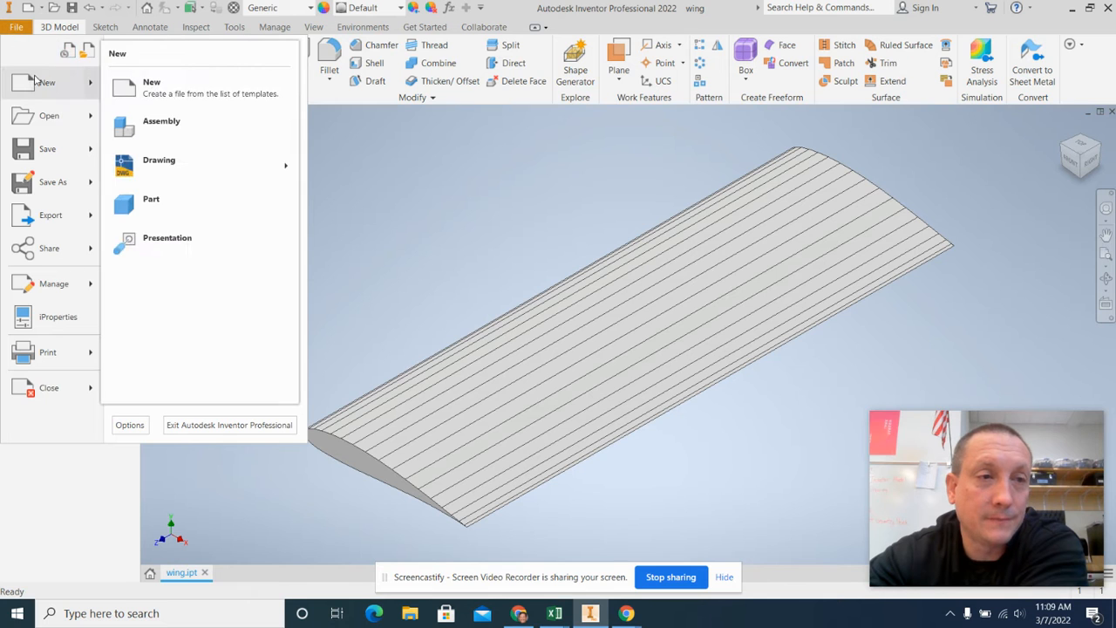
{"action": "left_click", "coordinate": [181, 164]}
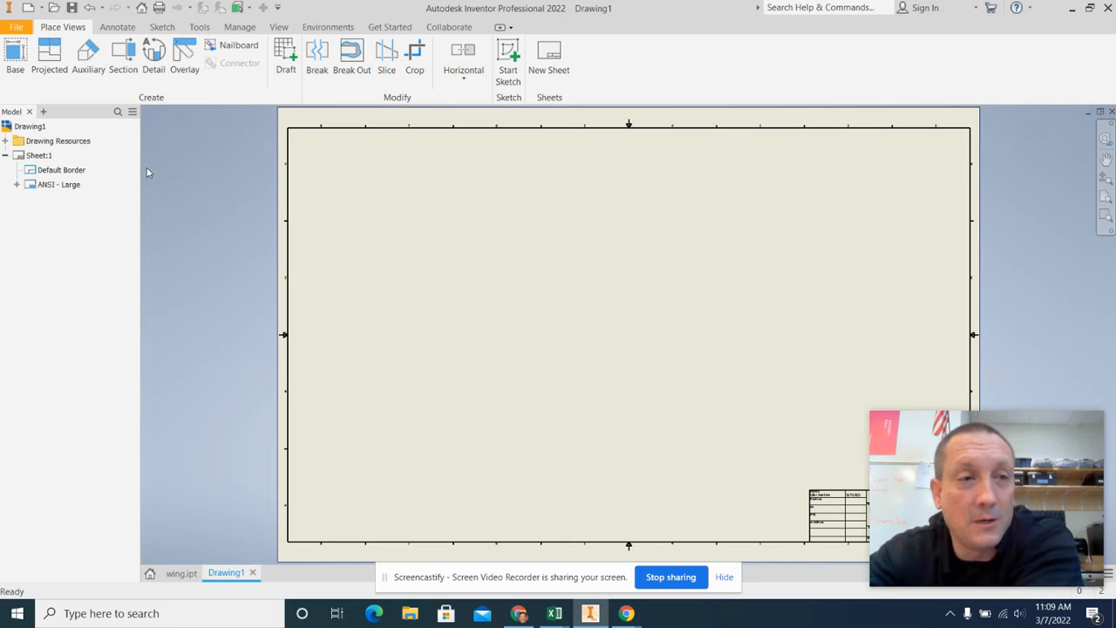
Set the drawing sheet size to A and delete the ANSI - Large title block from it.
{"action": "left_click", "coordinate": [20, 157]}
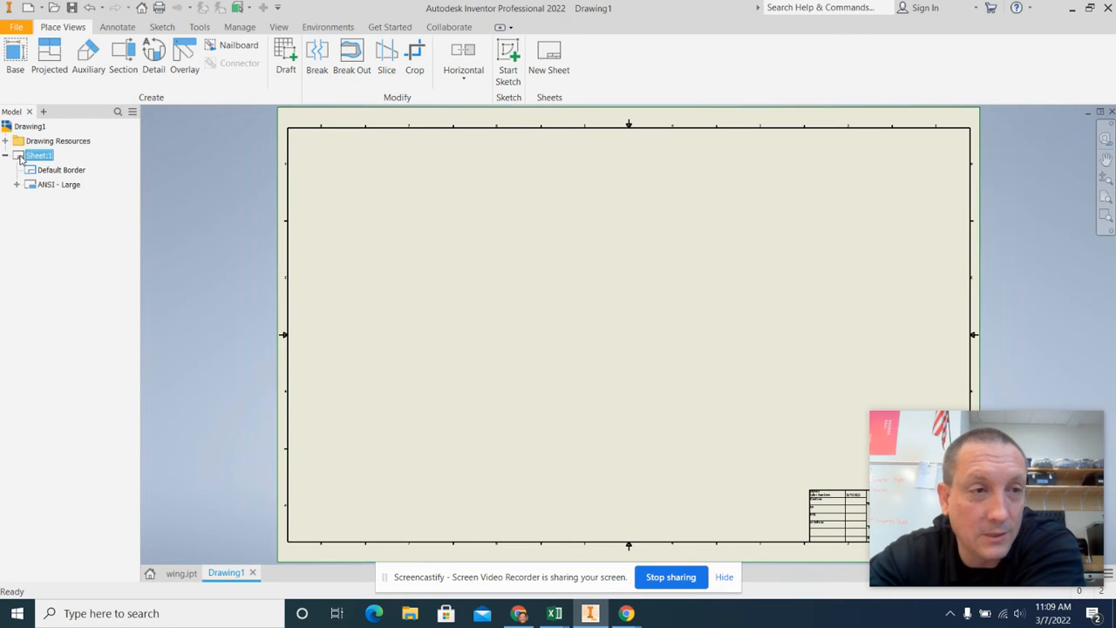
{"action": "right_click", "coordinate": [20, 157]}
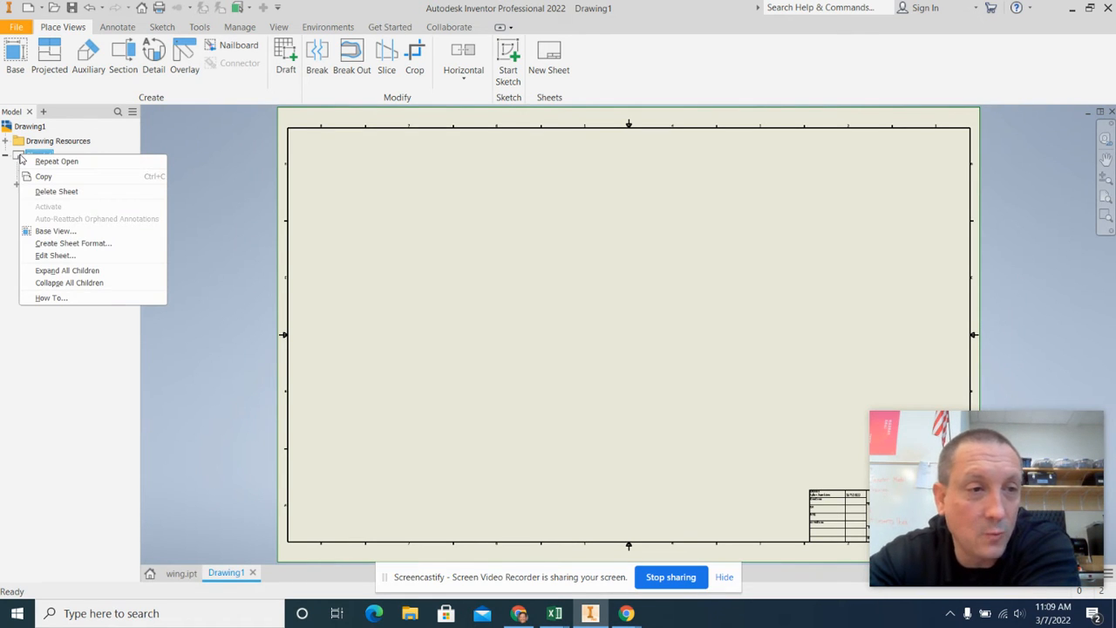
{"action": "left_click", "coordinate": [59, 256]}
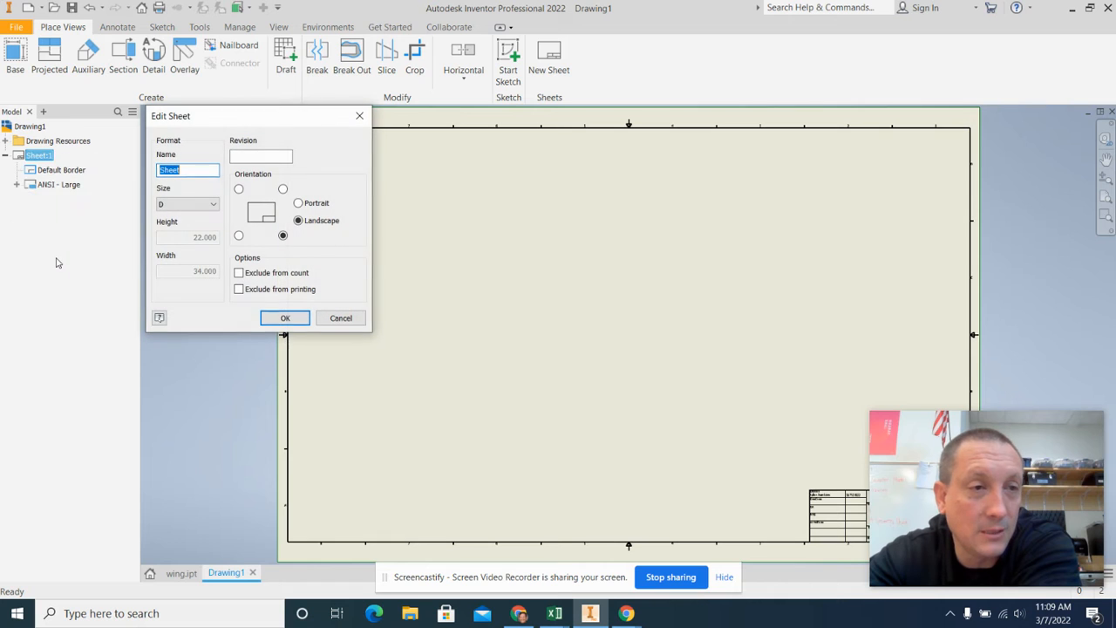
{"action": "left_click", "coordinate": [188, 204]}
{"action": "left_click", "coordinate": [185, 216]}
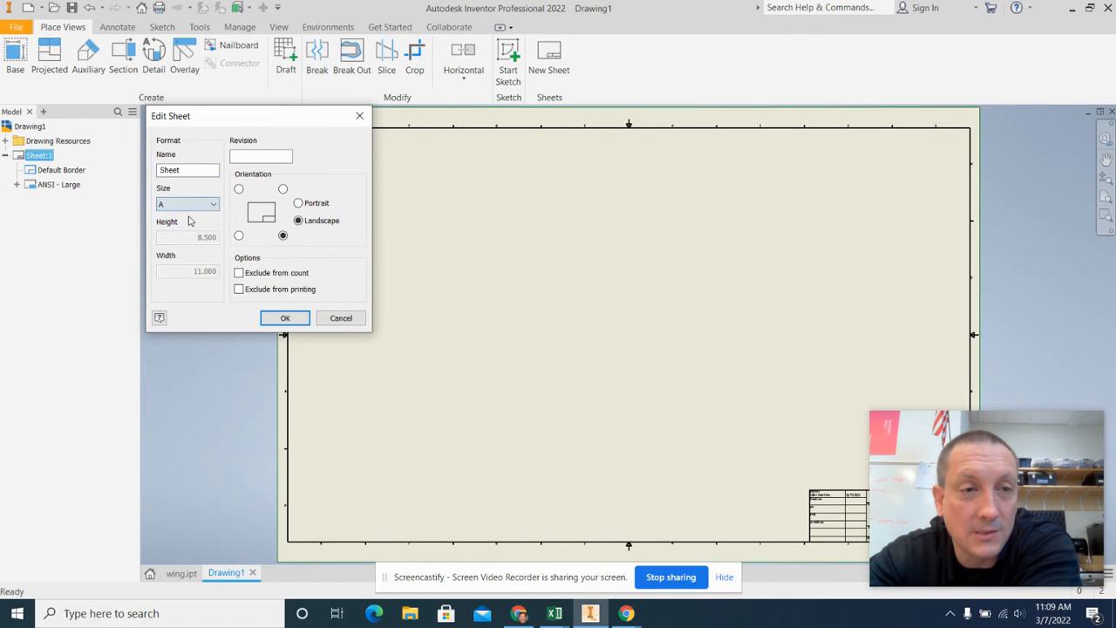
{"action": "left_click", "coordinate": [287, 318]}
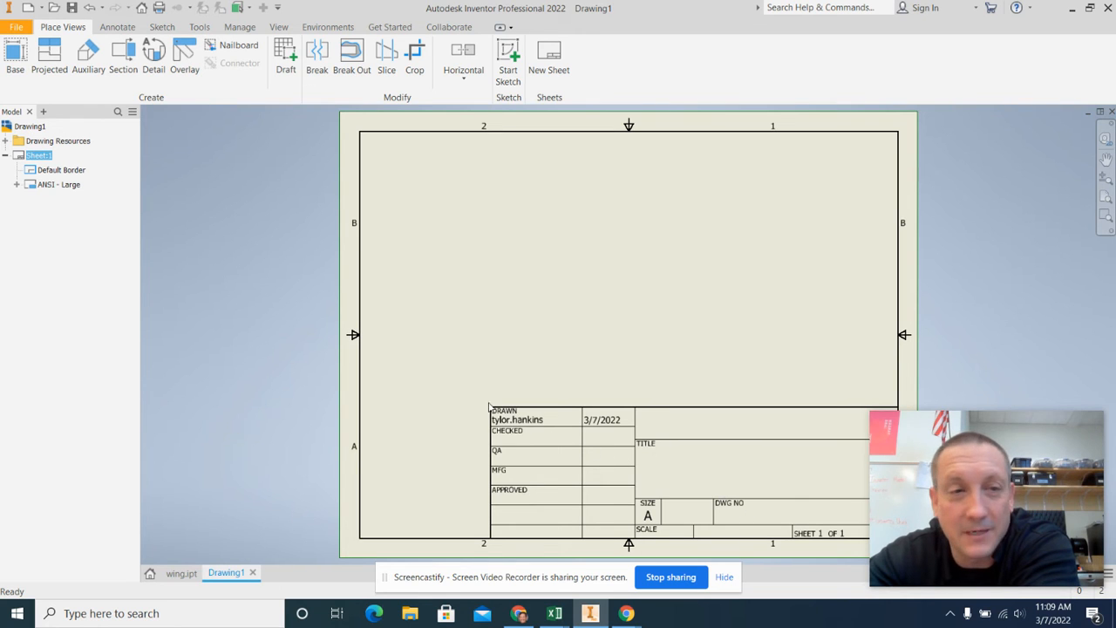
{"action": "right_click", "coordinate": [33, 185]}
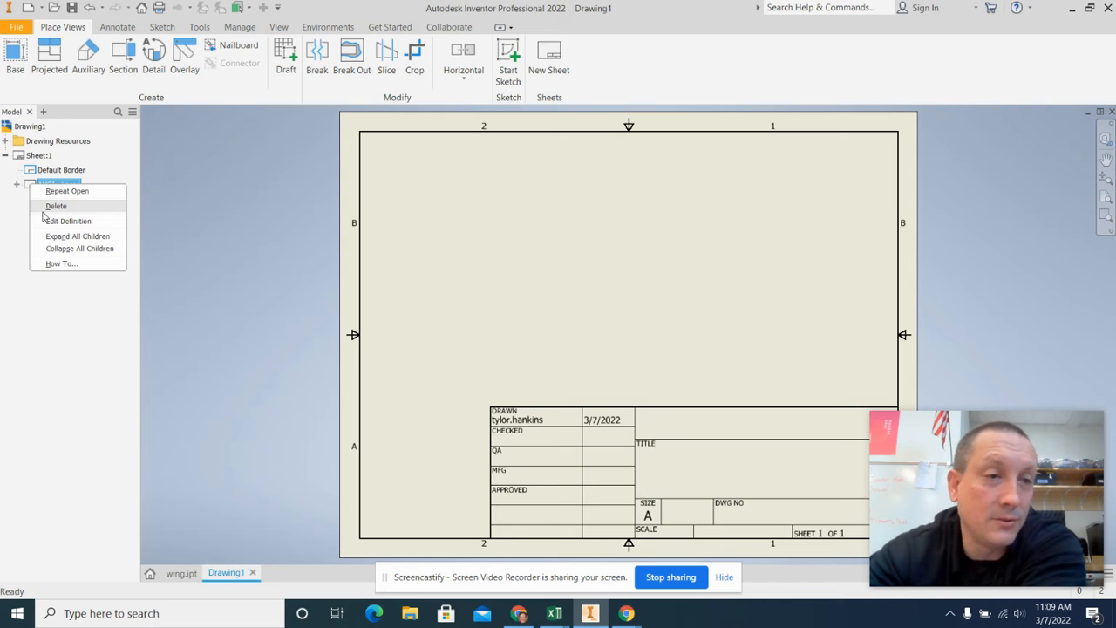
{"action": "left_click", "coordinate": [56, 206]}
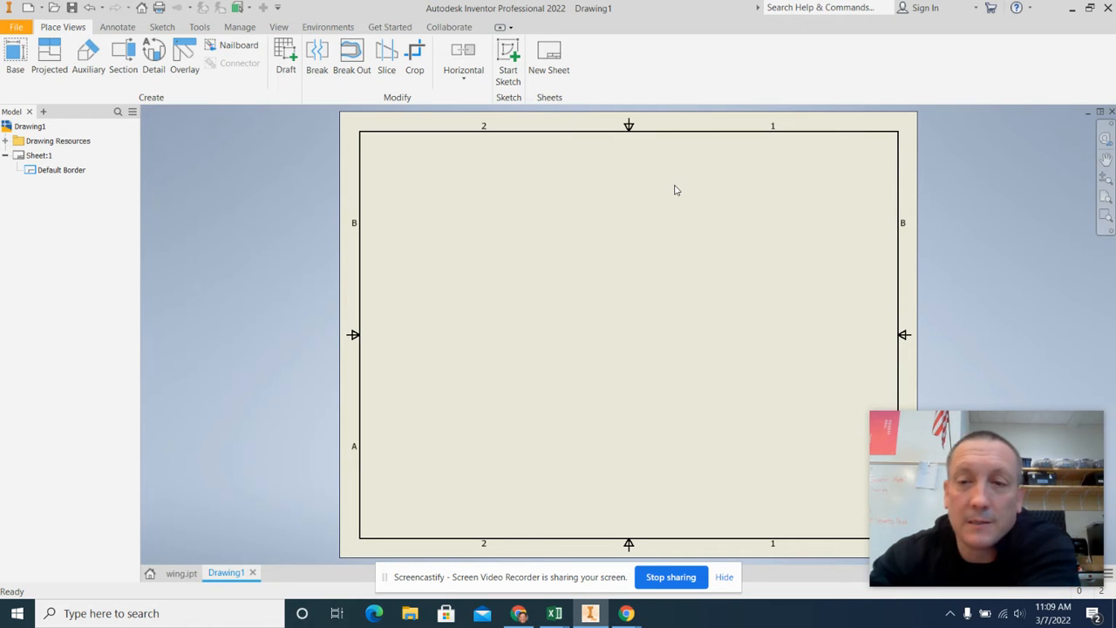
Place a front base view of wing.ipt at 1:1 in the sheet's lower-left corner and try projecting a top view from it.
{"action": "left_click", "coordinate": [15, 54]}
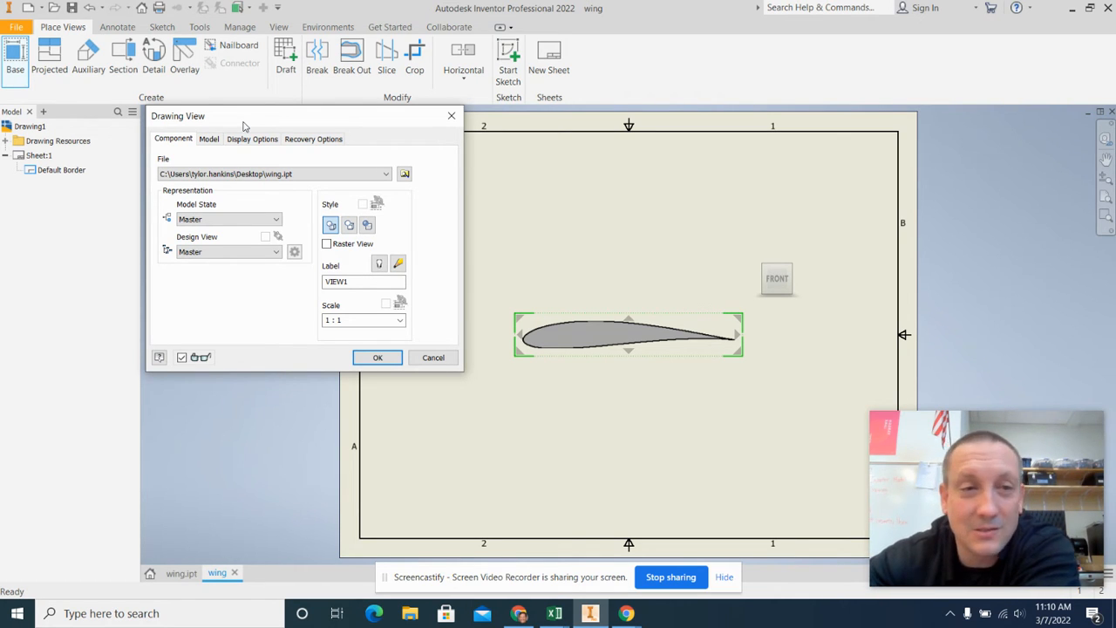
{"action": "left_click", "coordinate": [377, 357]}
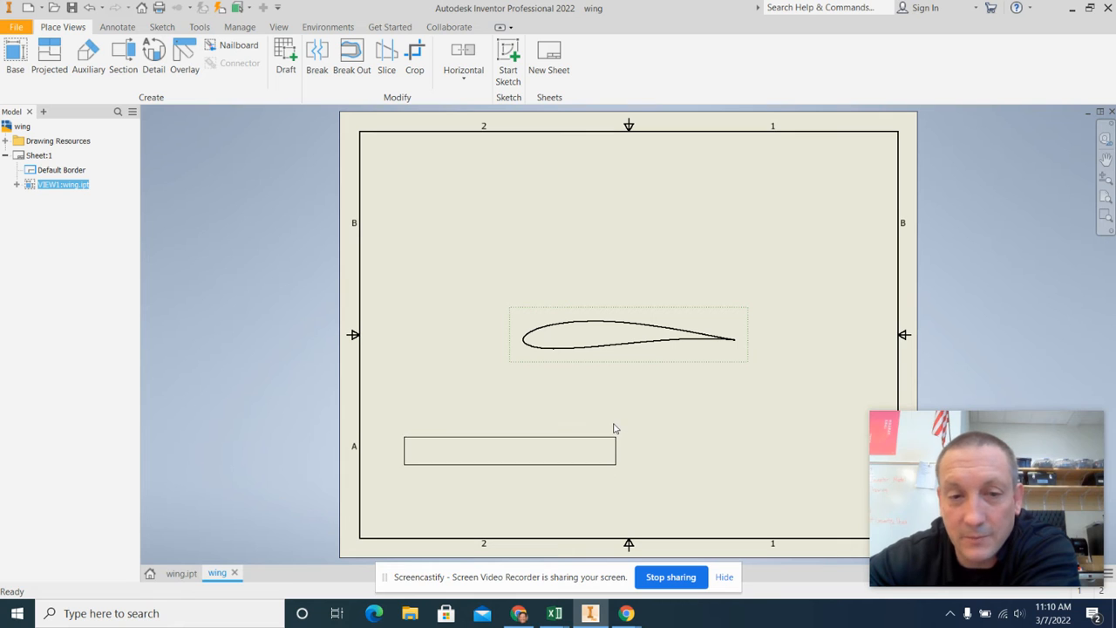
{"action": "left_click_drag", "start_coordinate": [620, 422], "coordinate": [622, 431]}
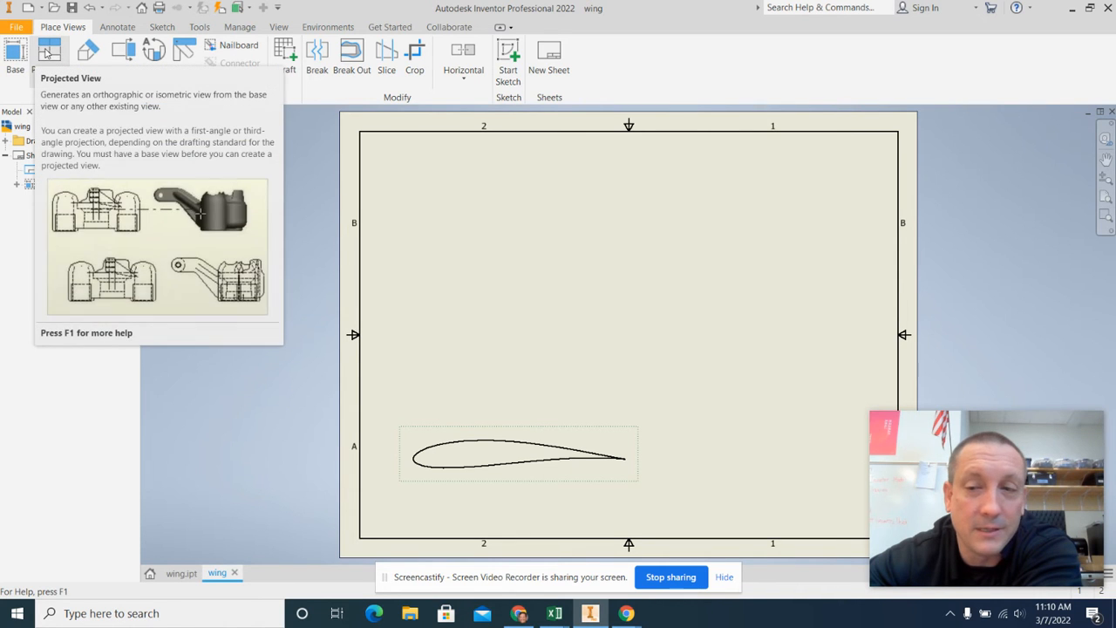
{"action": "left_click", "coordinate": [47, 52]}
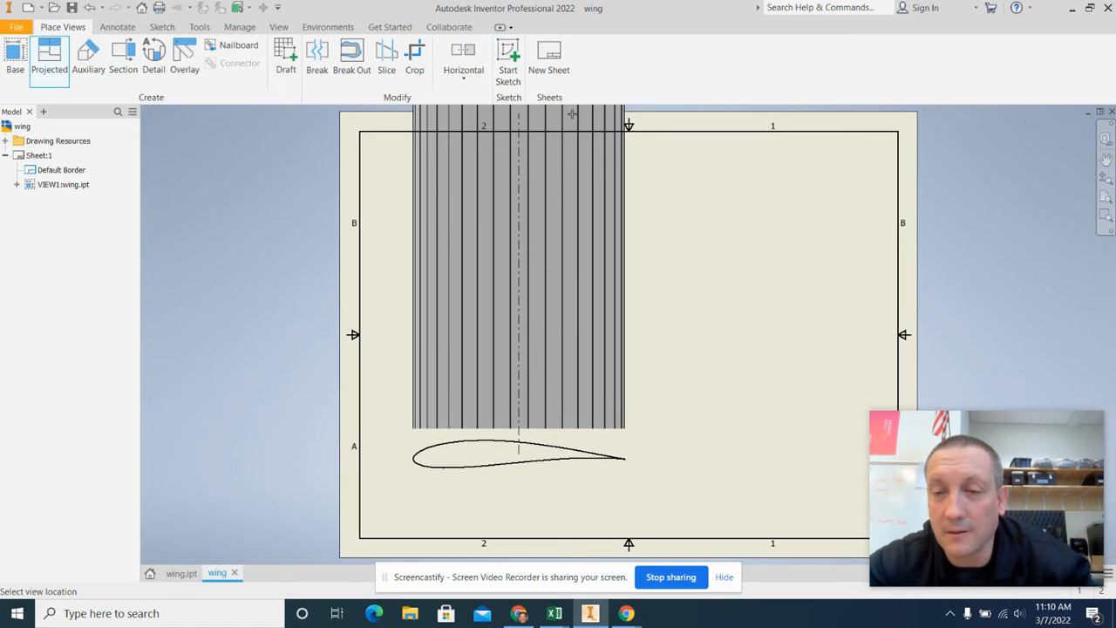
{"action": "key", "text": "Escape"}
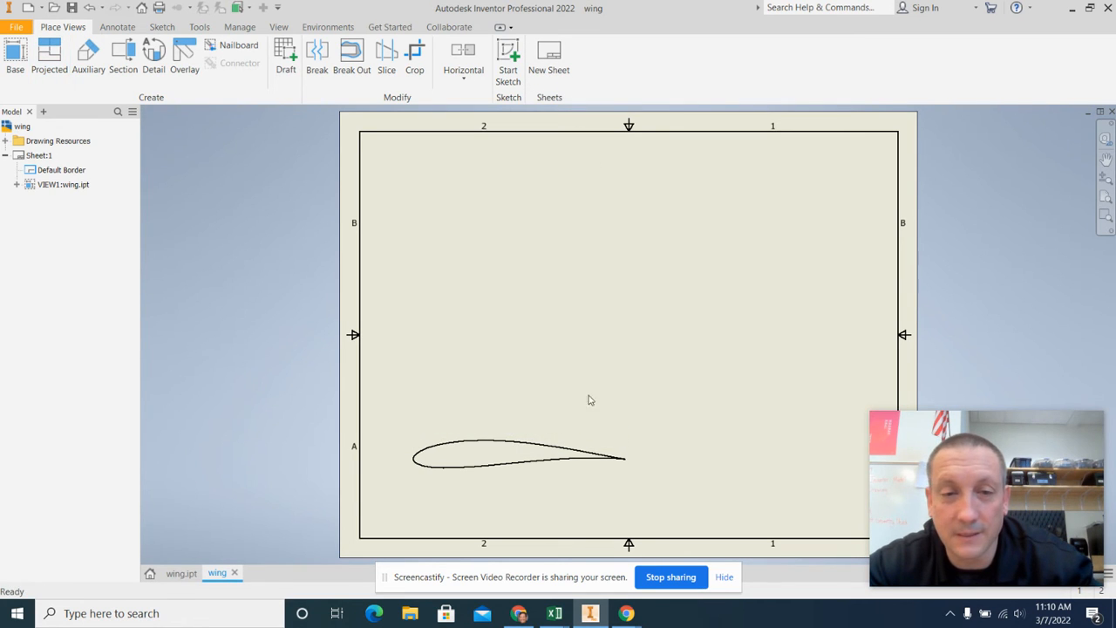
Set the front base view's scale to 1/2, trying 1/4 first.
{"action": "double_click", "coordinate": [574, 442]}
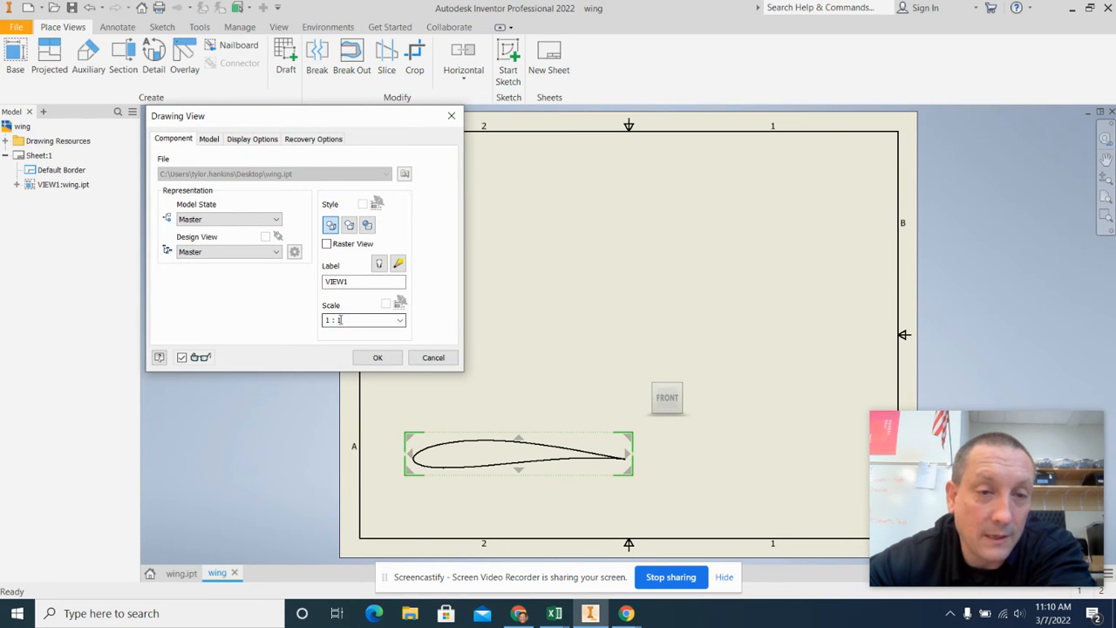
{"action": "left_click", "coordinate": [352, 321]}
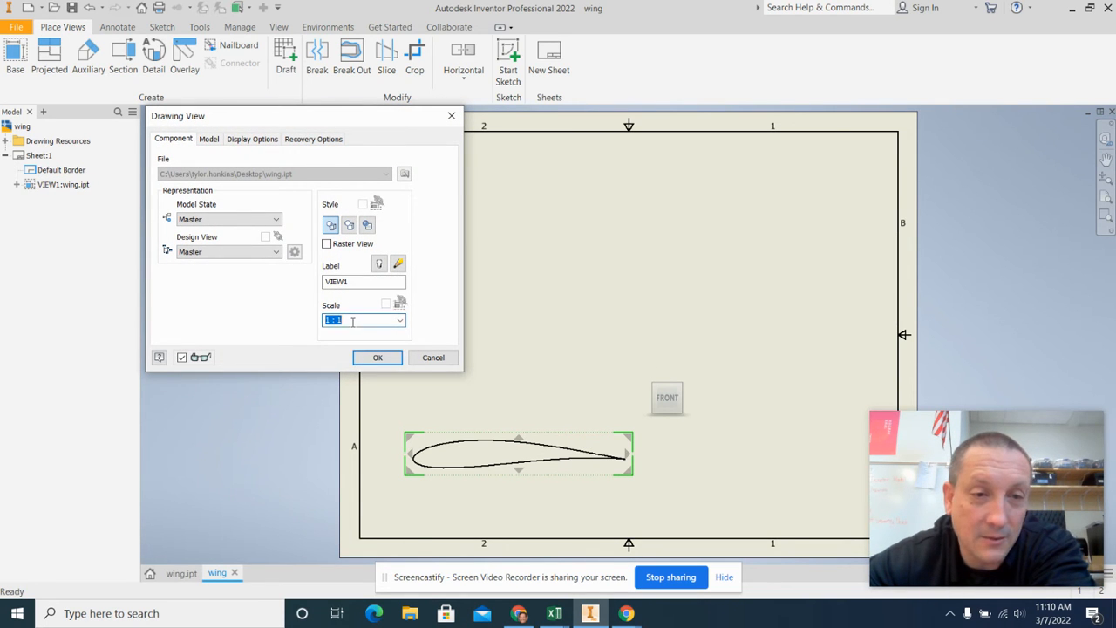
{"action": "left_click", "coordinate": [400, 321]}
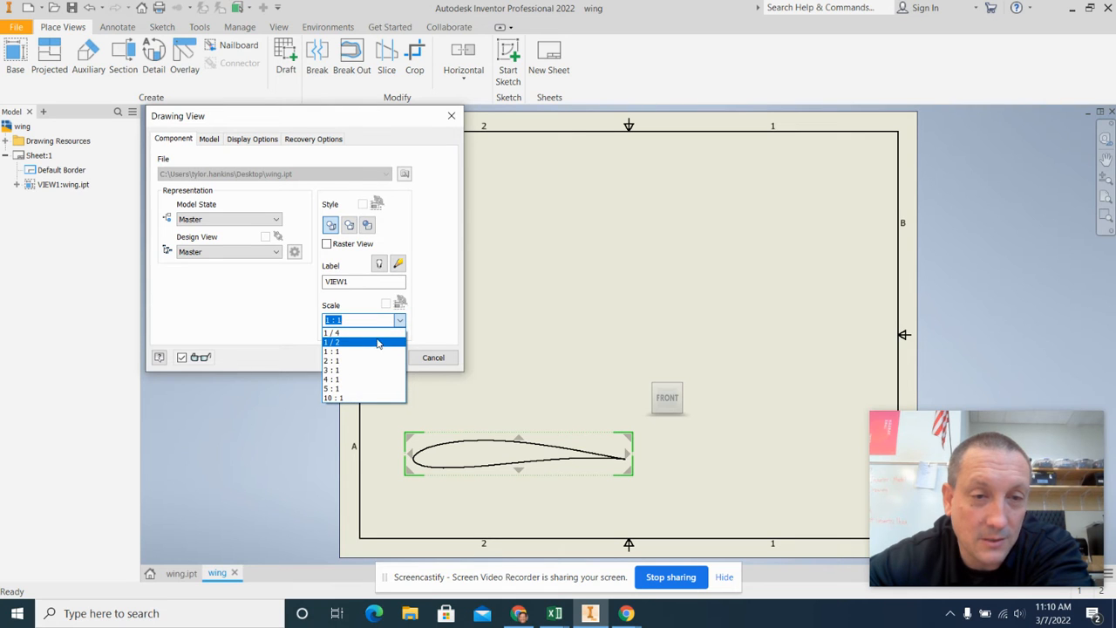
{"action": "left_click", "coordinate": [378, 333]}
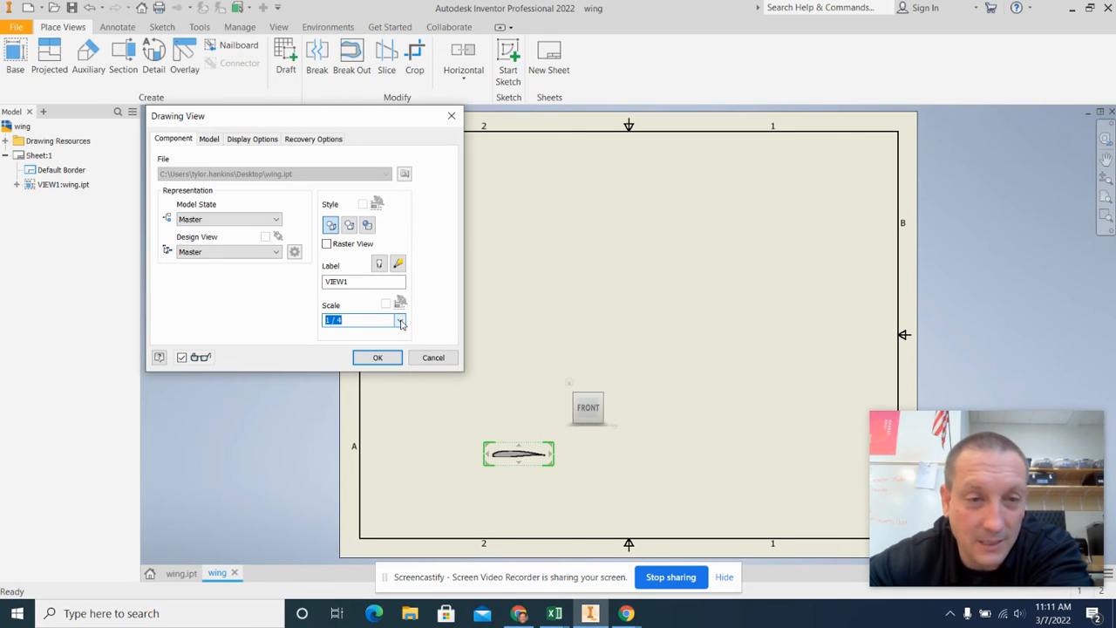
{"action": "left_click", "coordinate": [400, 321]}
{"action": "left_click", "coordinate": [382, 345]}
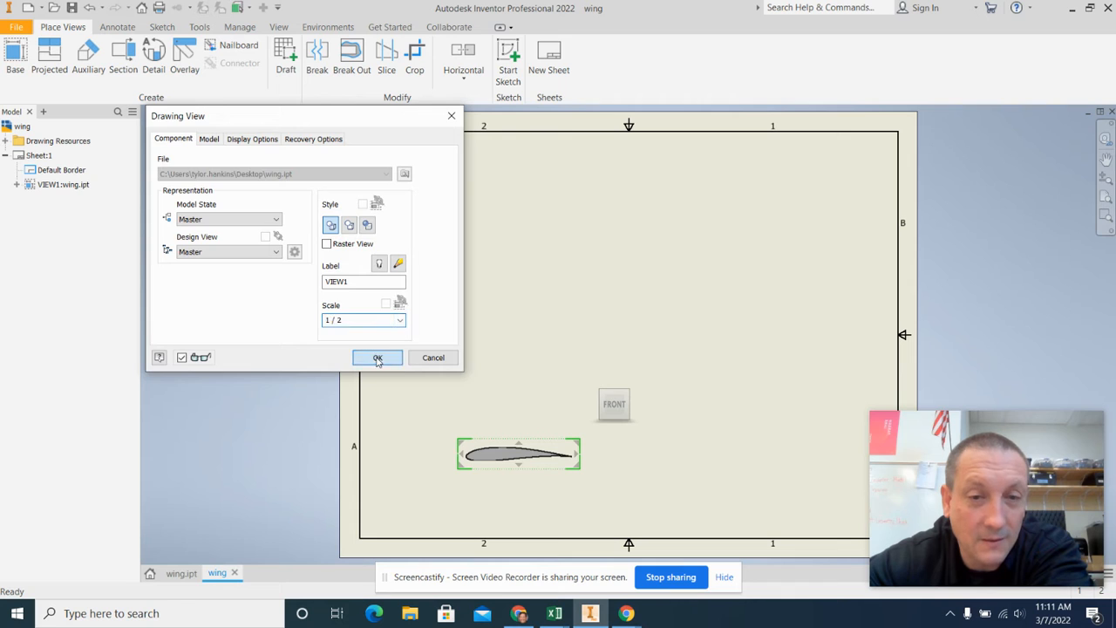
{"action": "left_click", "coordinate": [378, 359]}
Move the front base view closer to the sheet's lower-left corner and delete it from the drawing.
{"action": "mouse_move", "coordinate": [548, 449]}
{"action": "left_mouse_down"}
{"action": "mouse_move", "coordinate": [516, 452]}
{"action": "mouse_move", "coordinate": [482, 479]}
{"action": "left_mouse_up"}
{"action": "key", "text": "Delete"}
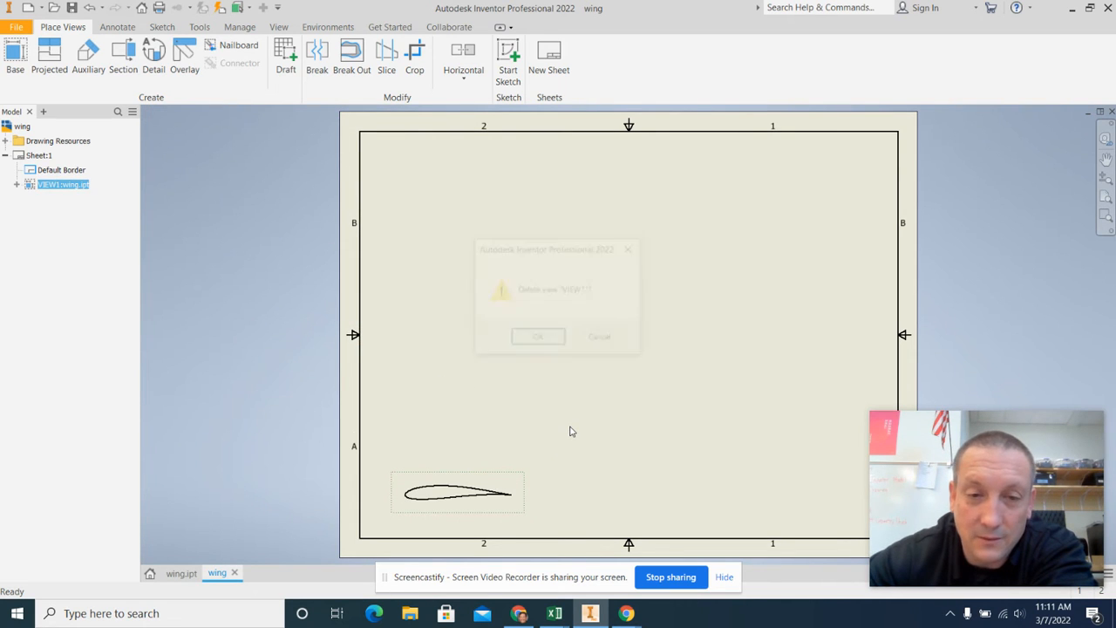
{"action": "left_click", "coordinate": [538, 339]}
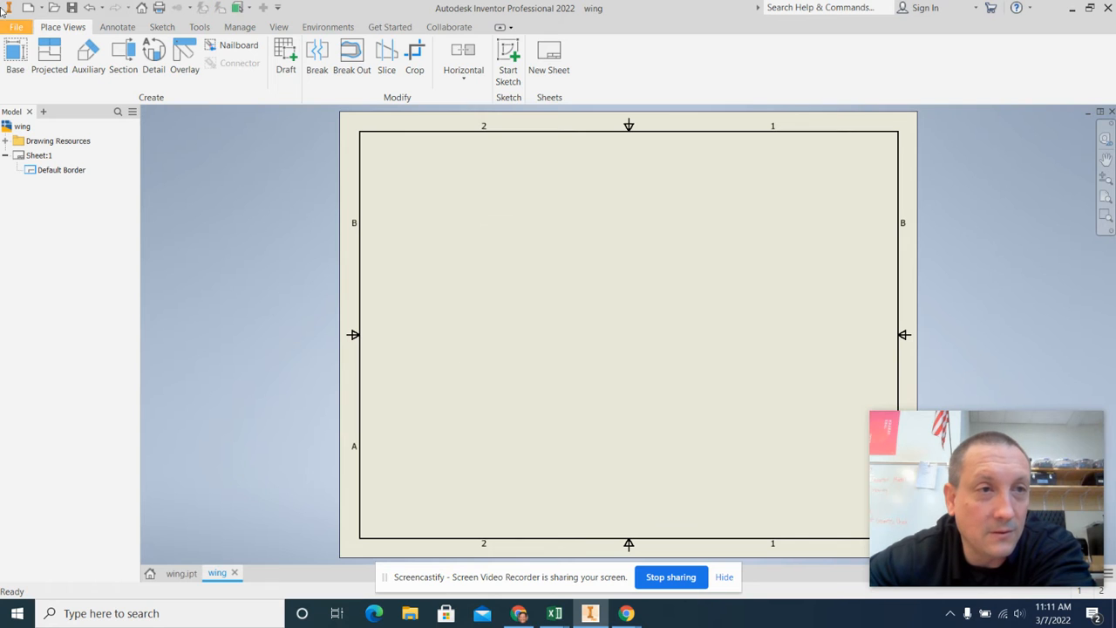
Place a front base view of wing.ipt at 1/2 scale and move it to the sheet's lower-left corner.
{"action": "left_click", "coordinate": [15, 55]}
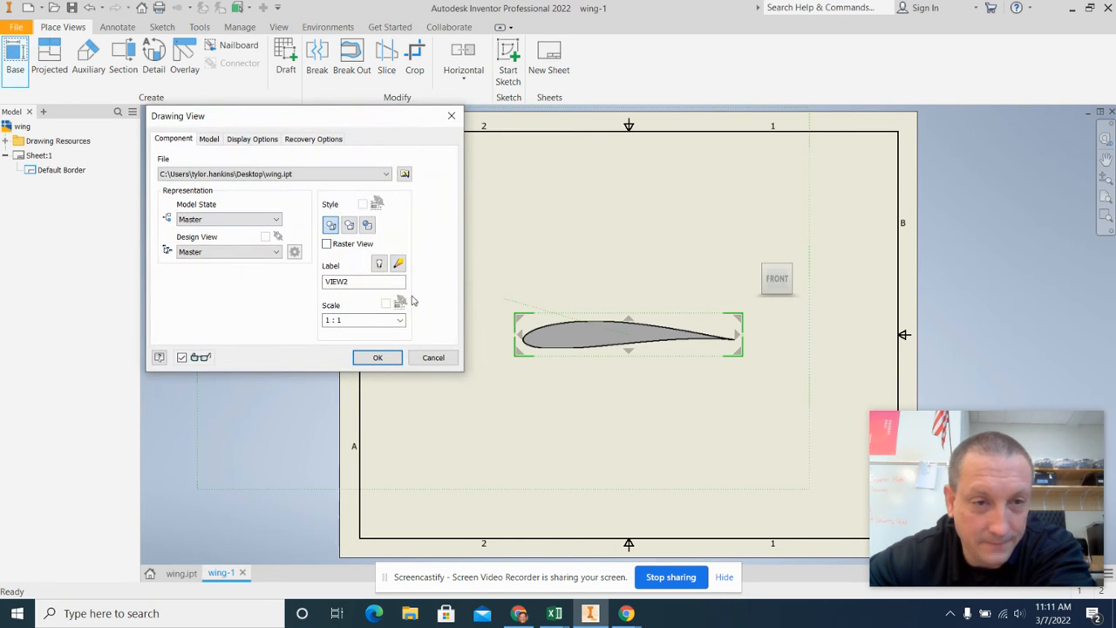
{"action": "left_click", "coordinate": [384, 320]}
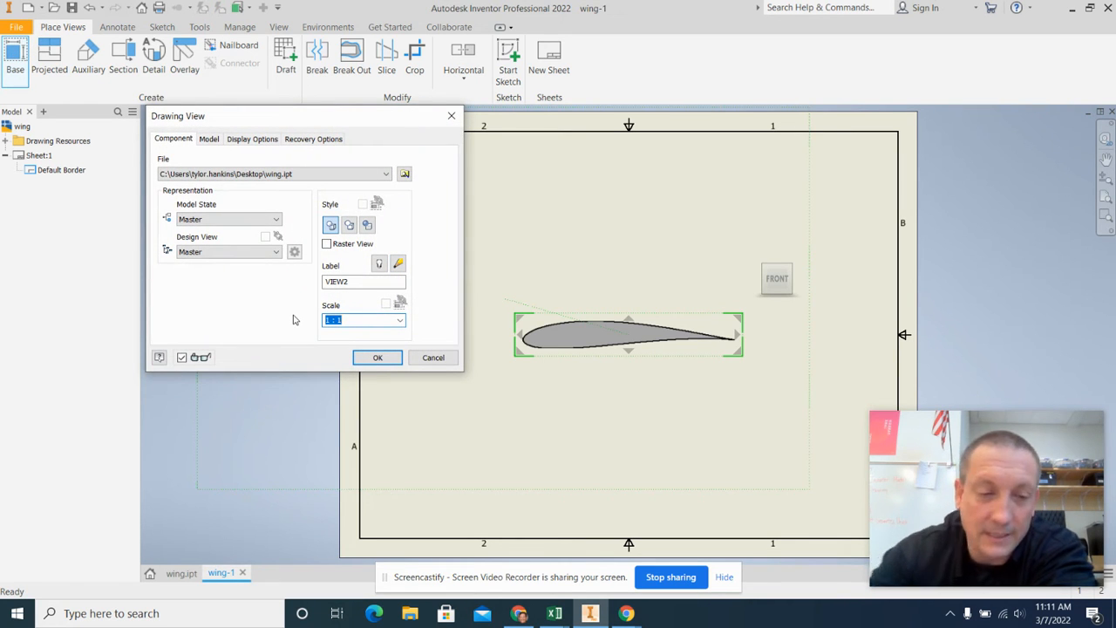
{"action": "left_click", "coordinate": [401, 321]}
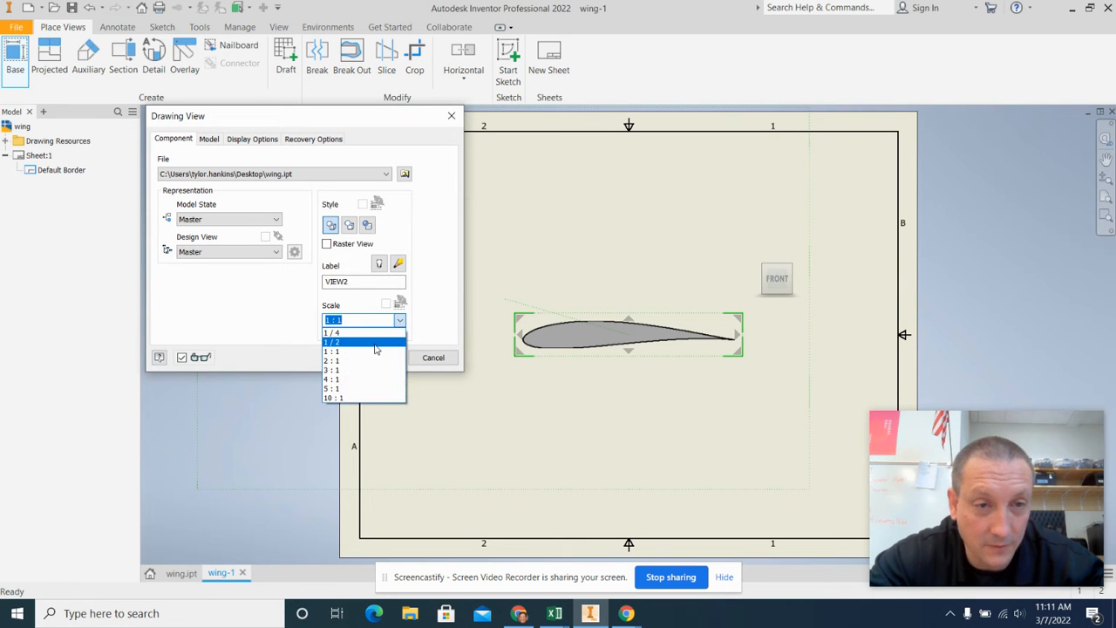
{"action": "left_click", "coordinate": [376, 345]}
{"action": "left_click", "coordinate": [378, 357]}
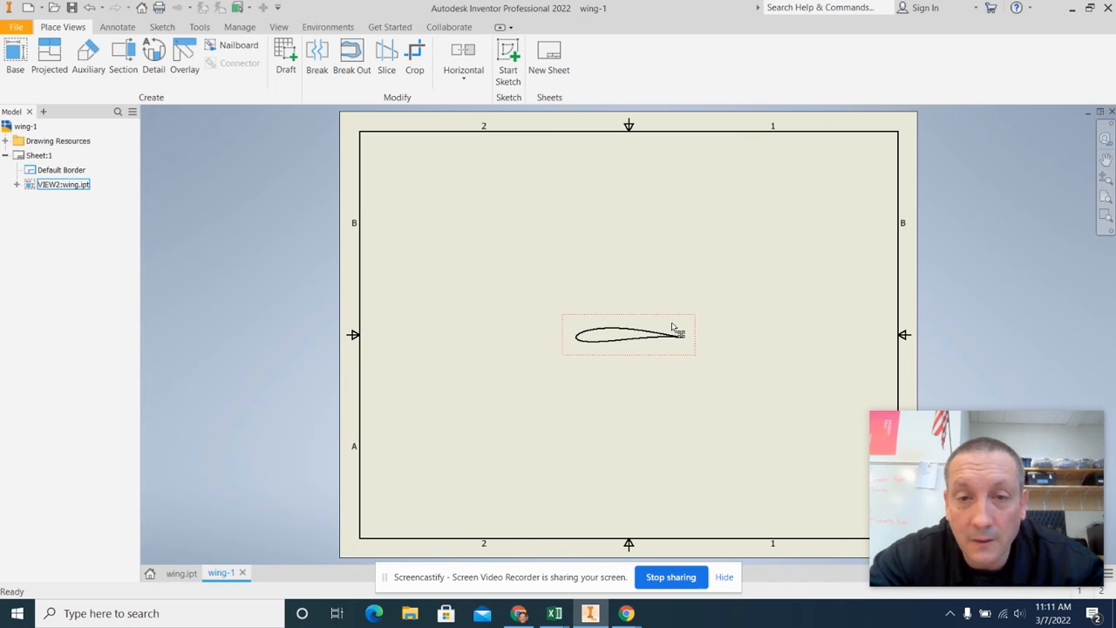
{"action": "mouse_move", "coordinate": [672, 327]}
{"action": "left_mouse_down"}
{"action": "mouse_move", "coordinate": [506, 459]}
{"action": "mouse_move", "coordinate": [498, 479]}
{"action": "mouse_move", "coordinate": [517, 484]}
{"action": "left_mouse_up"}
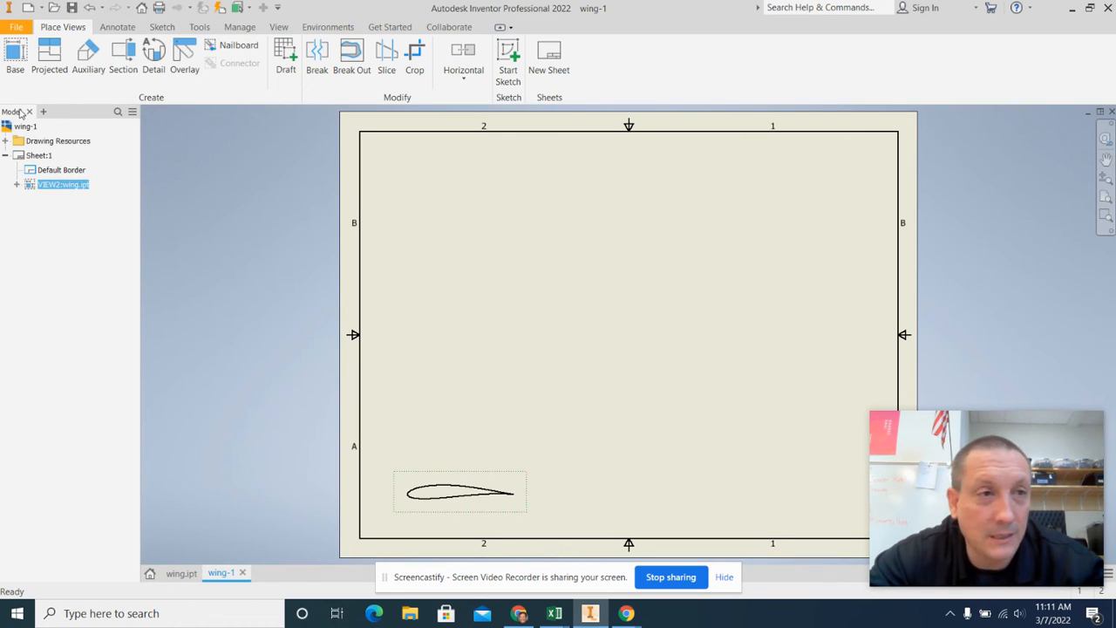
Create projected top, side and isometric views from the front view of the wing.
{"action": "left_click", "coordinate": [49, 54]}
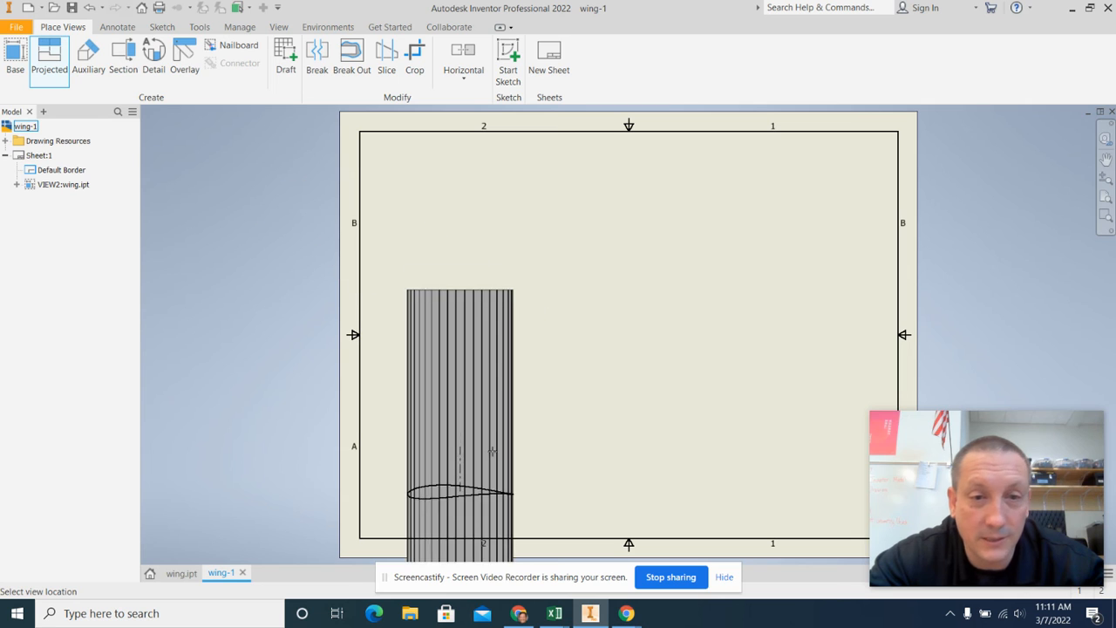
{"action": "left_click", "coordinate": [501, 299]}
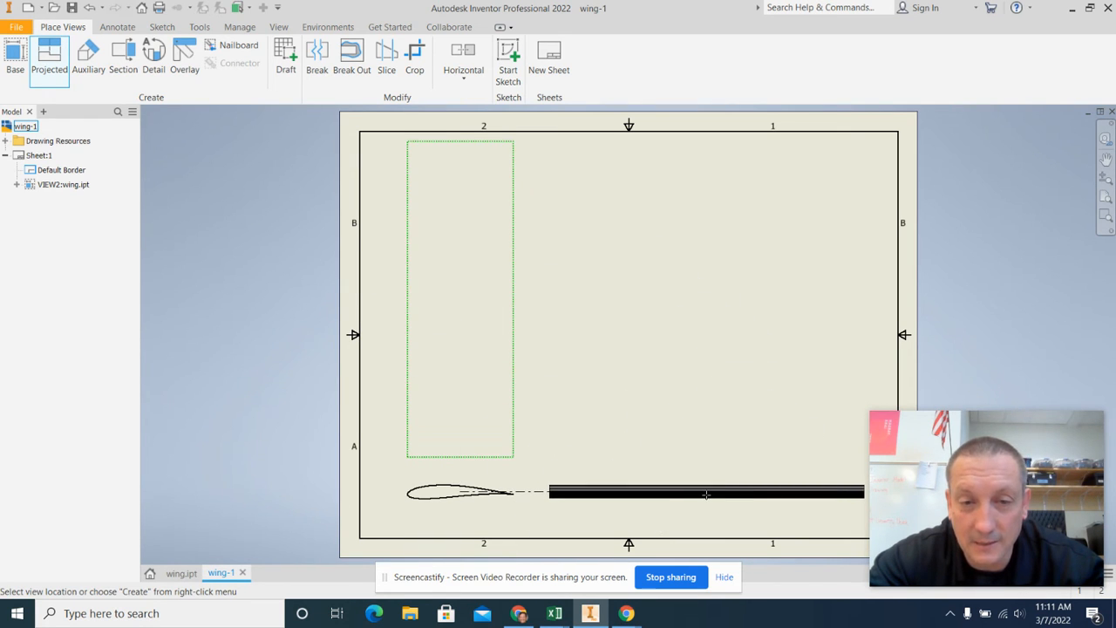
{"action": "left_click", "coordinate": [707, 493]}
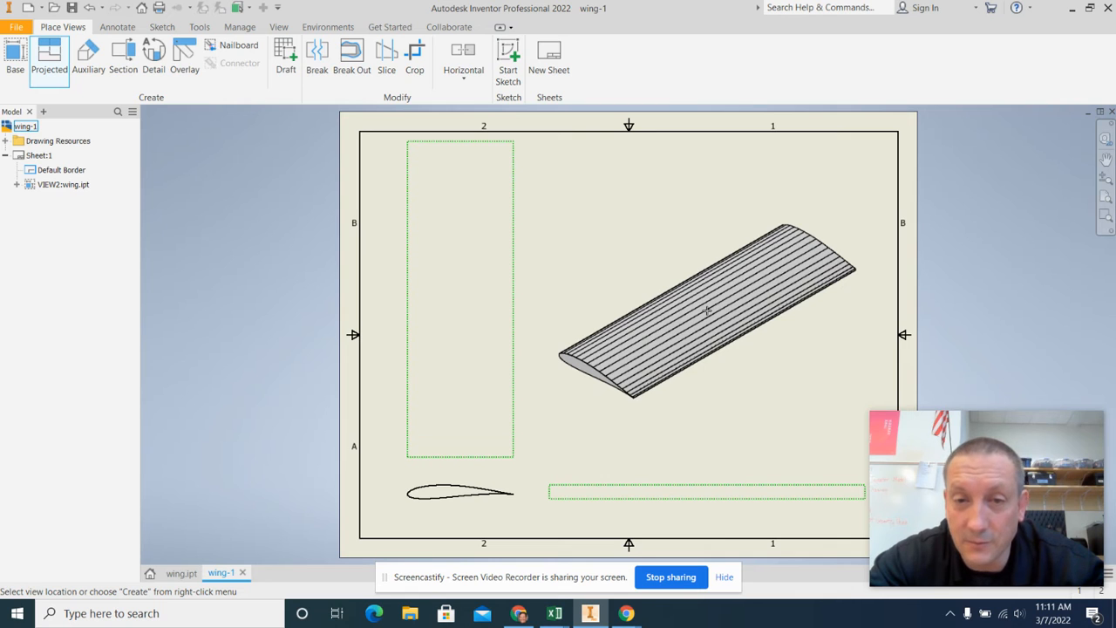
{"action": "left_click", "coordinate": [707, 311]}
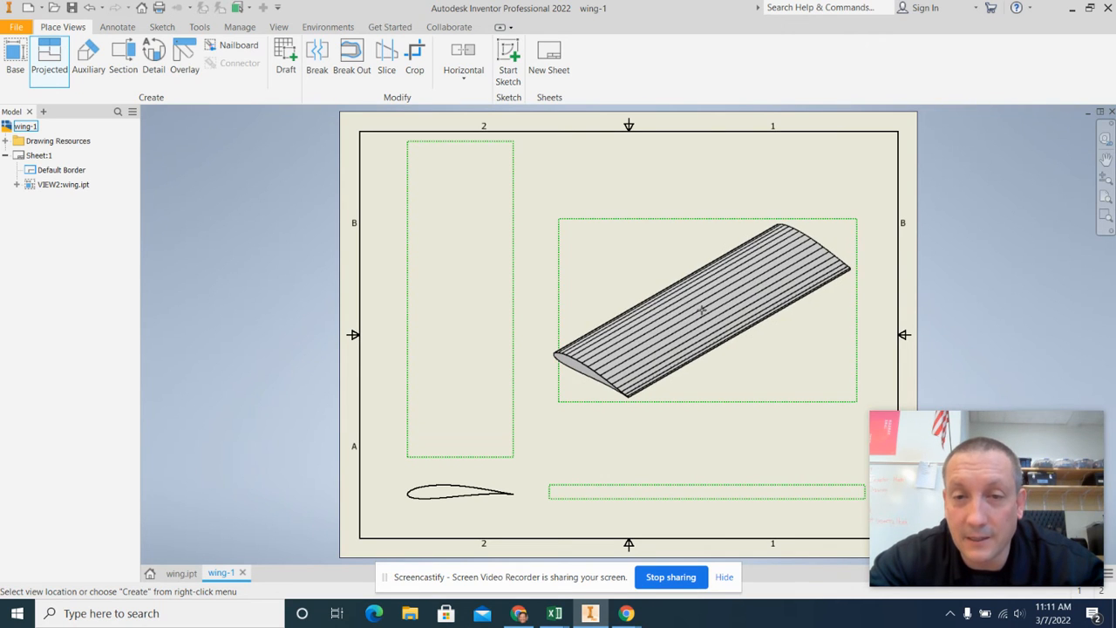
{"action": "right_click", "coordinate": [705, 312]}
{"action": "left_click", "coordinate": [745, 362]}
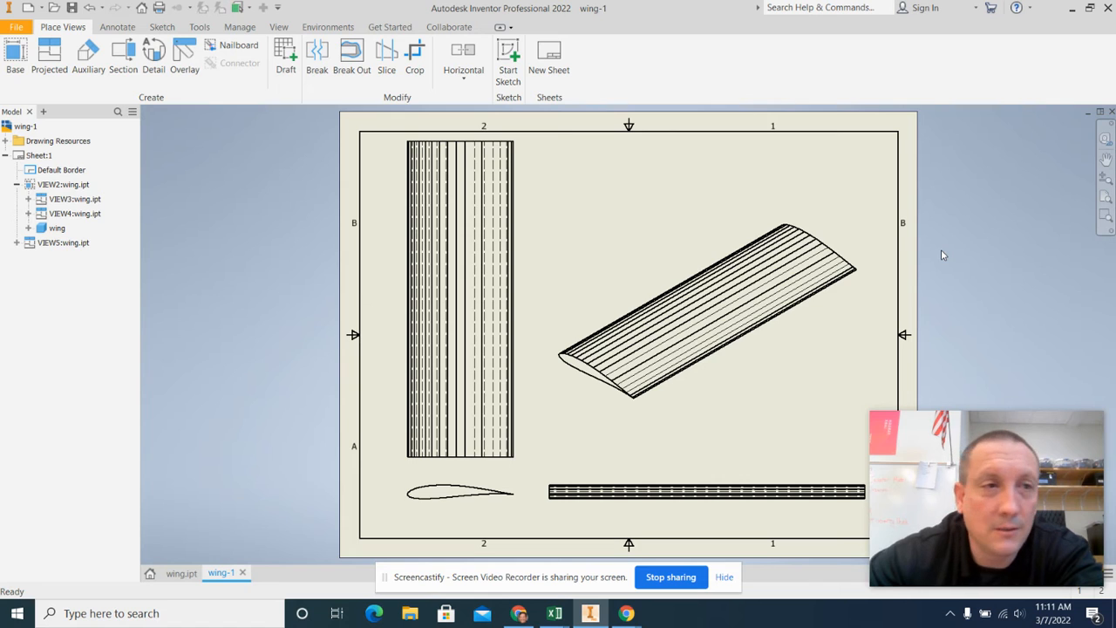
Dimension the airfoil's width from nose to tail in the front view, adding an inch mark after the value.
{"action": "left_click", "coordinate": [119, 27]}
{"action": "left_click", "coordinate": [24, 61]}
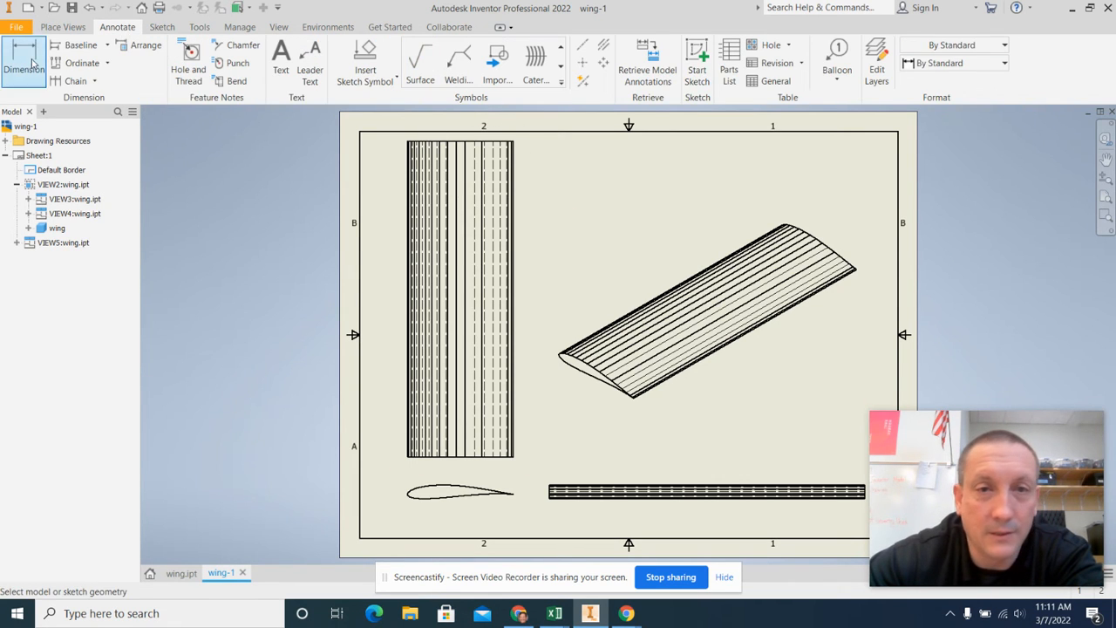
{"action": "left_click", "coordinate": [408, 495]}
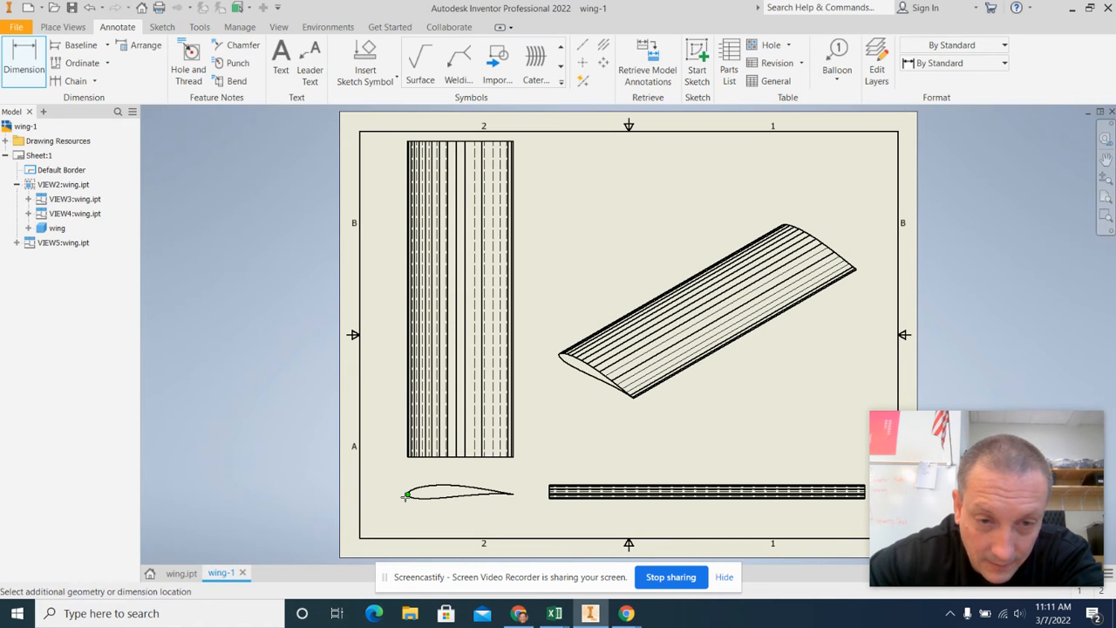
{"action": "left_click", "coordinate": [515, 495]}
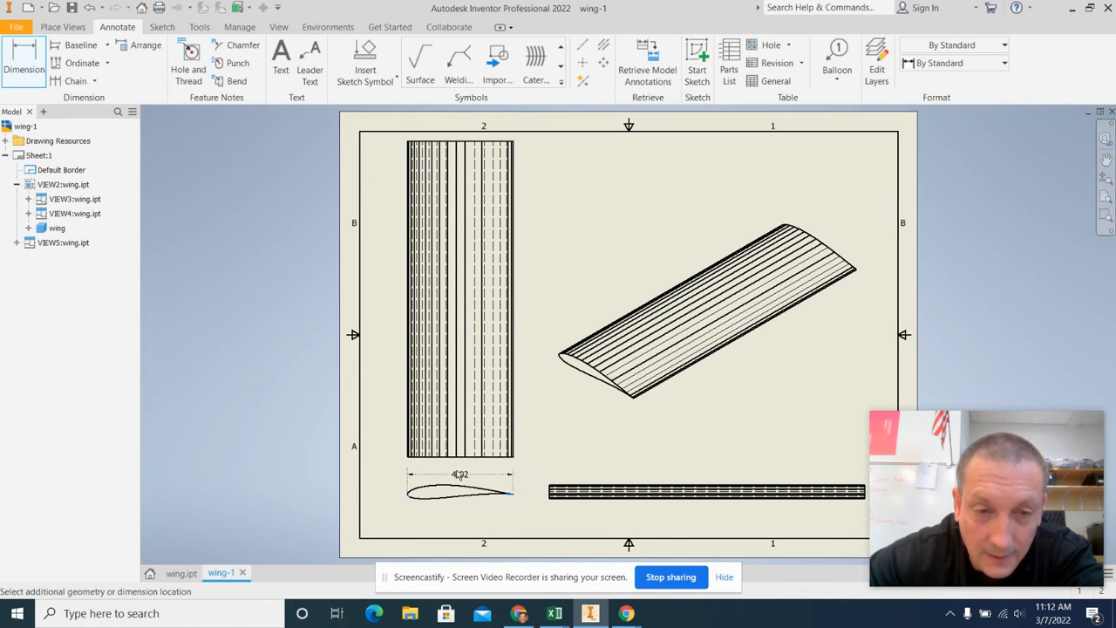
{"action": "left_click", "coordinate": [489, 478]}
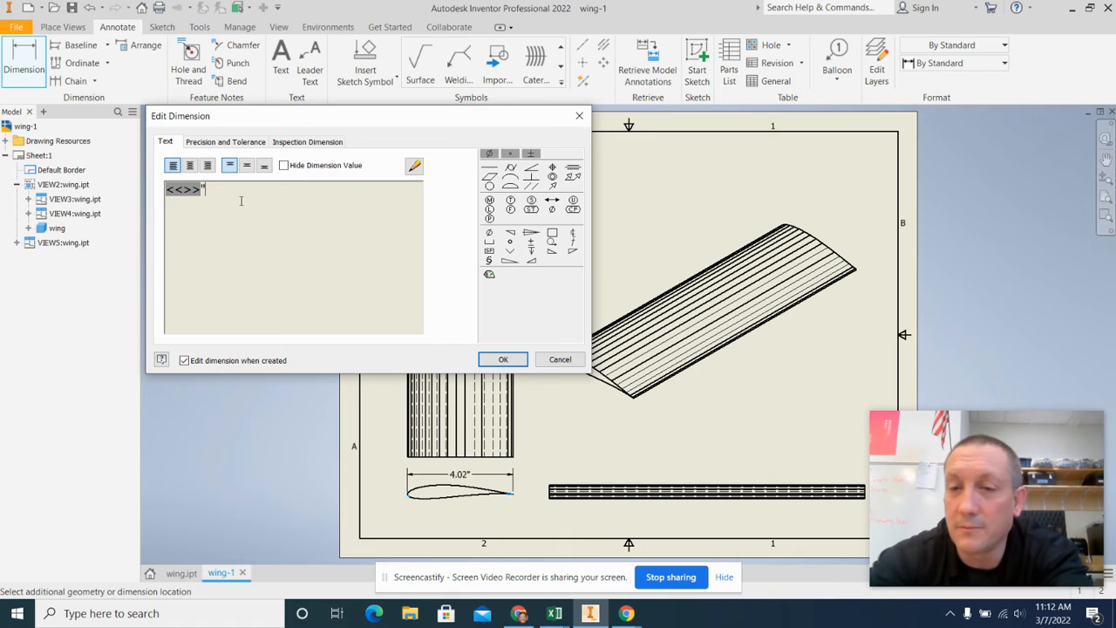
{"action": "left_click", "coordinate": [503, 360]}
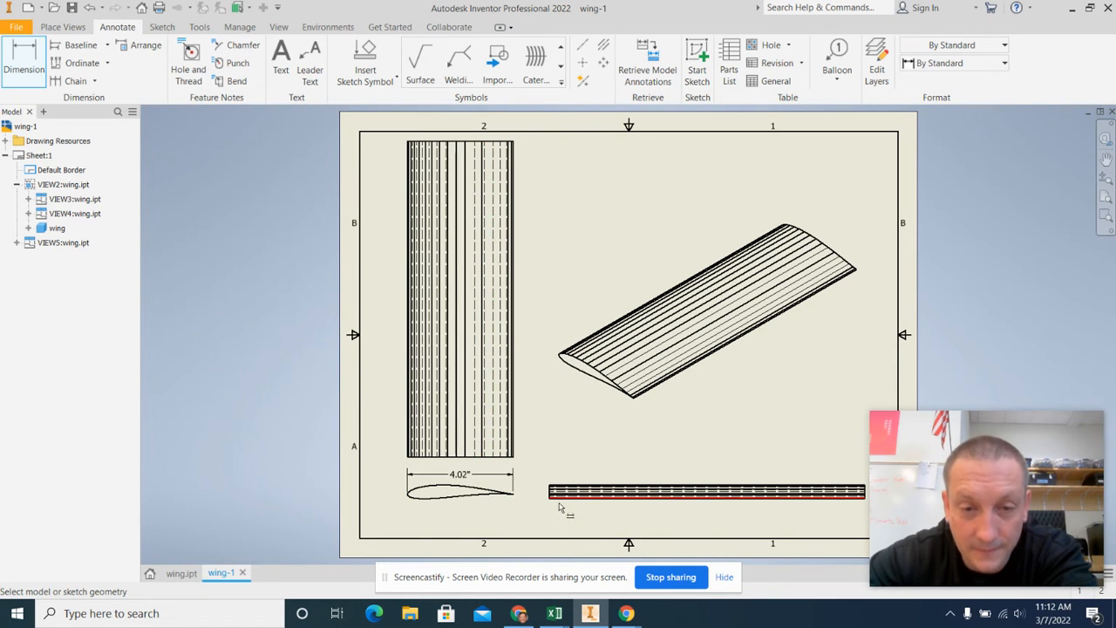
Dimension the wing's thickness at the near end of the side view, adding an inch mark after the value.
{"action": "scroll", "coordinate": [563, 508], "scroll_direction": "up", "scroll_amount": 5}
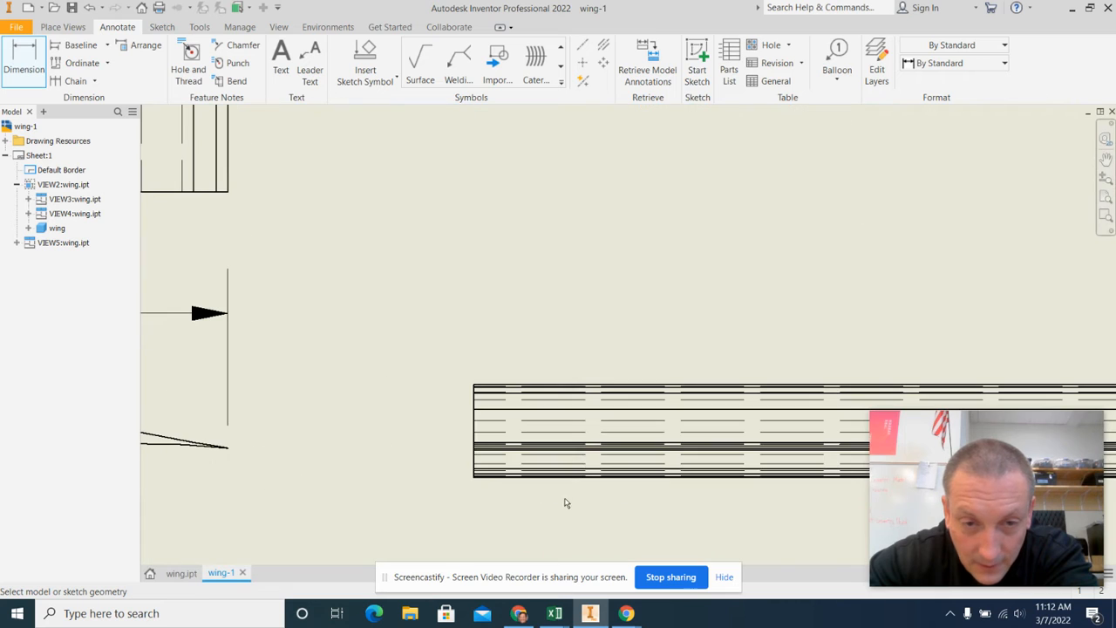
{"action": "left_click", "coordinate": [493, 476]}
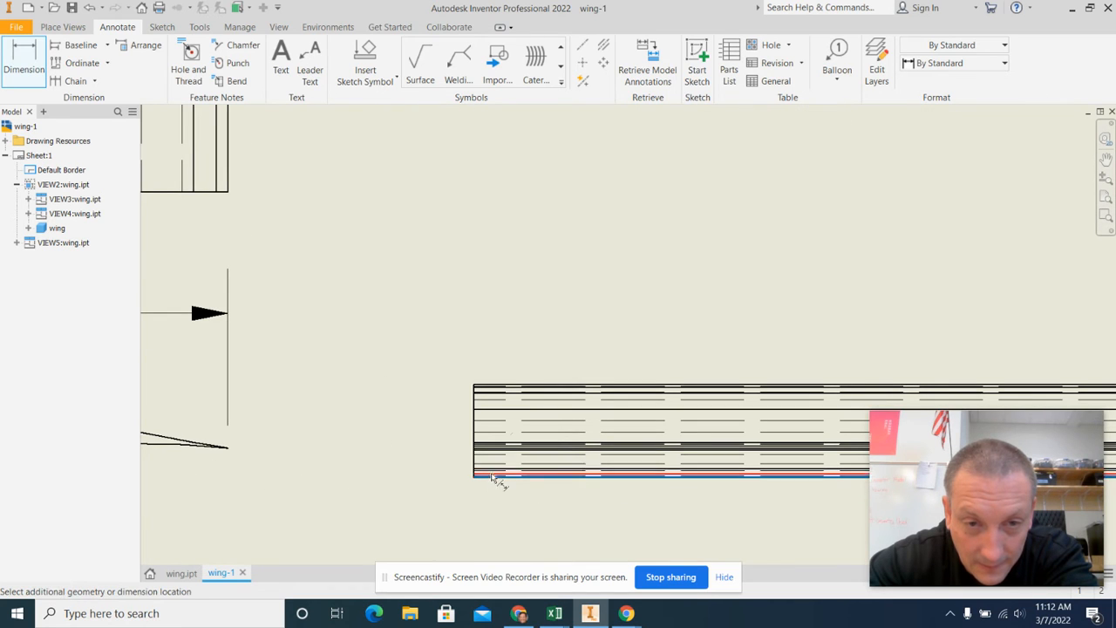
{"action": "left_click", "coordinate": [513, 384]}
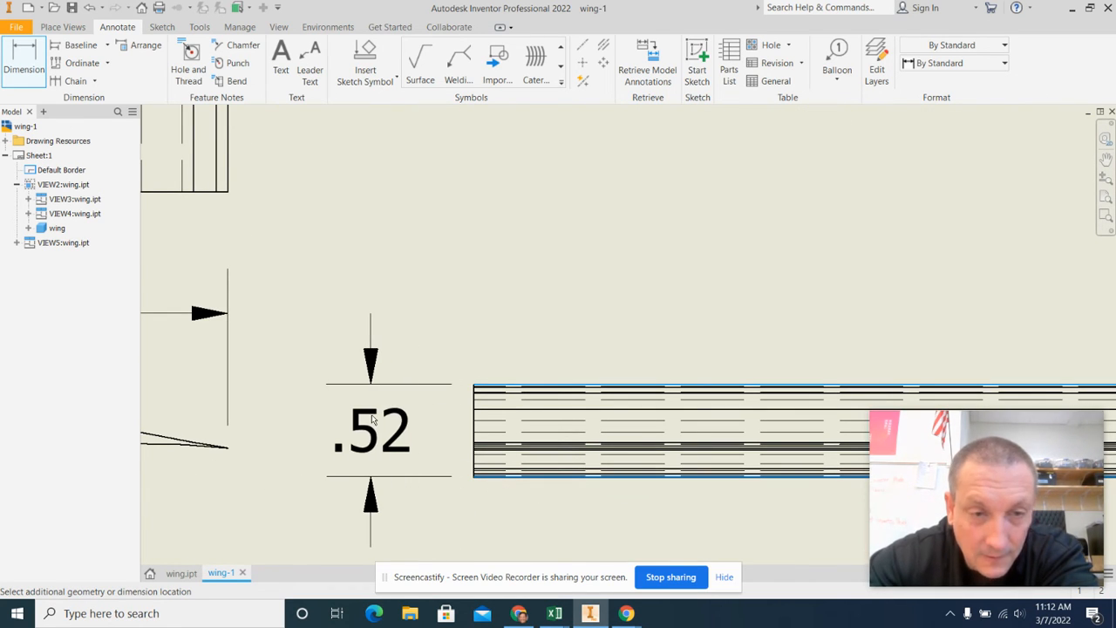
{"action": "left_click", "coordinate": [374, 420]}
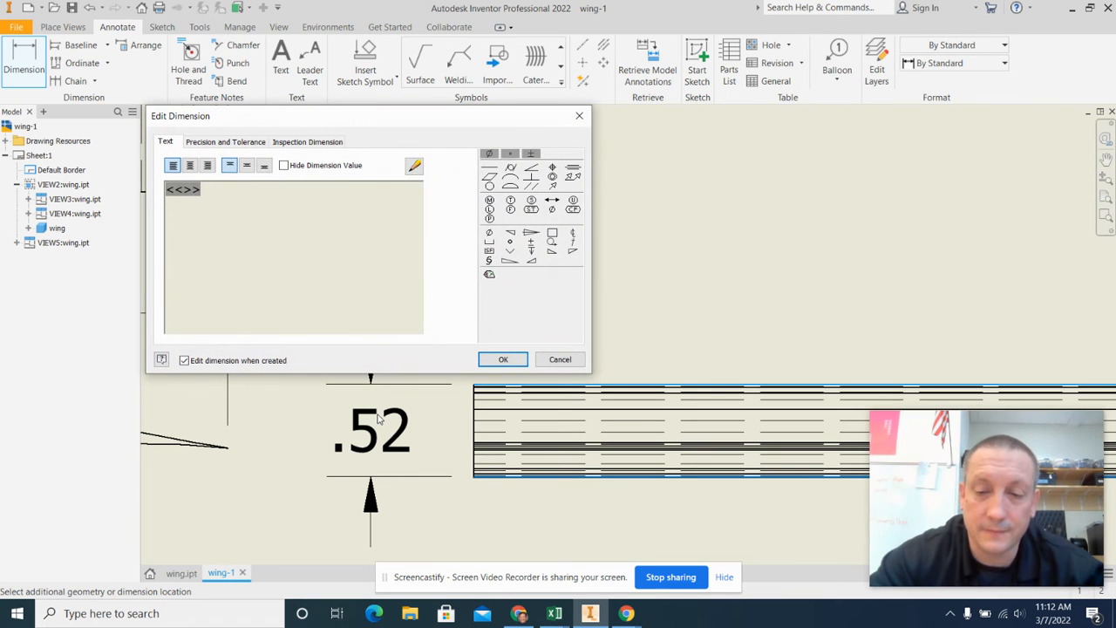
{"action": "type", "text": "\""}
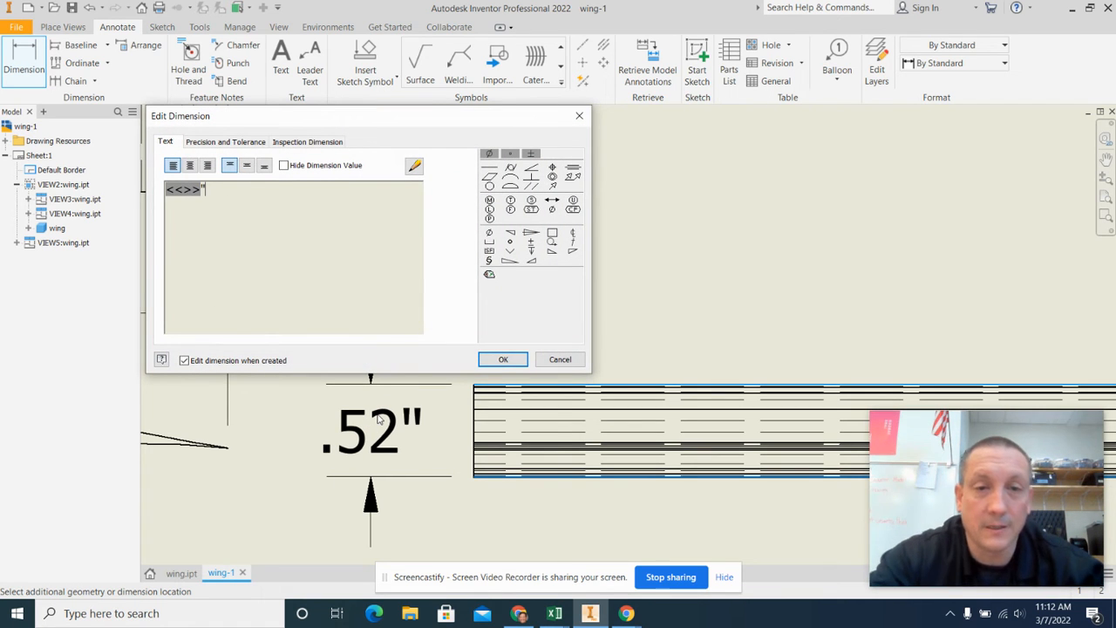
{"action": "left_click", "coordinate": [503, 360]}
Dimension the wing's full length beside the top view, adding an inch mark after the value.
{"action": "scroll", "coordinate": [378, 303], "scroll_direction": "down", "scroll_amount": 5}
{"action": "scroll", "coordinate": [380, 301], "scroll_direction": "up", "scroll_amount": 8}
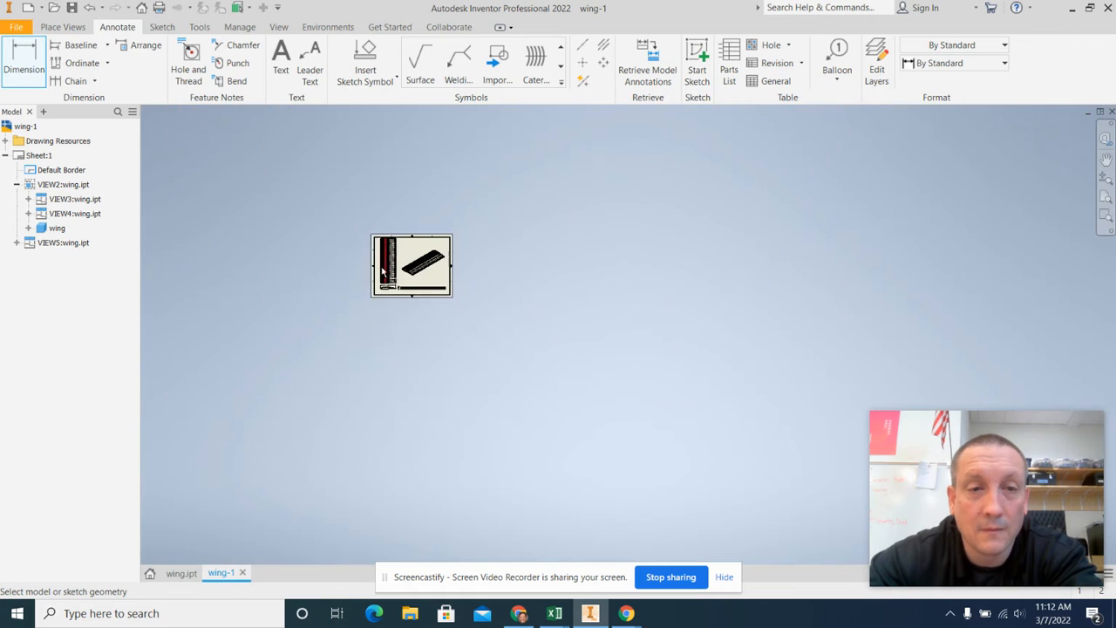
{"action": "scroll", "coordinate": [388, 293], "scroll_direction": "down", "scroll_amount": 3}
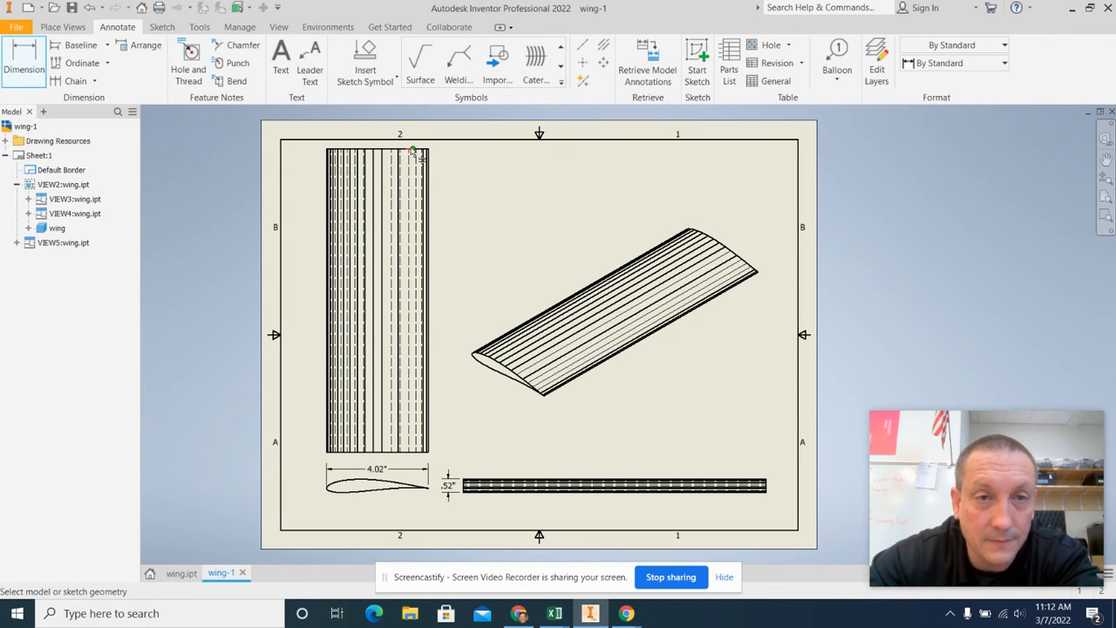
{"action": "left_click", "coordinate": [403, 148]}
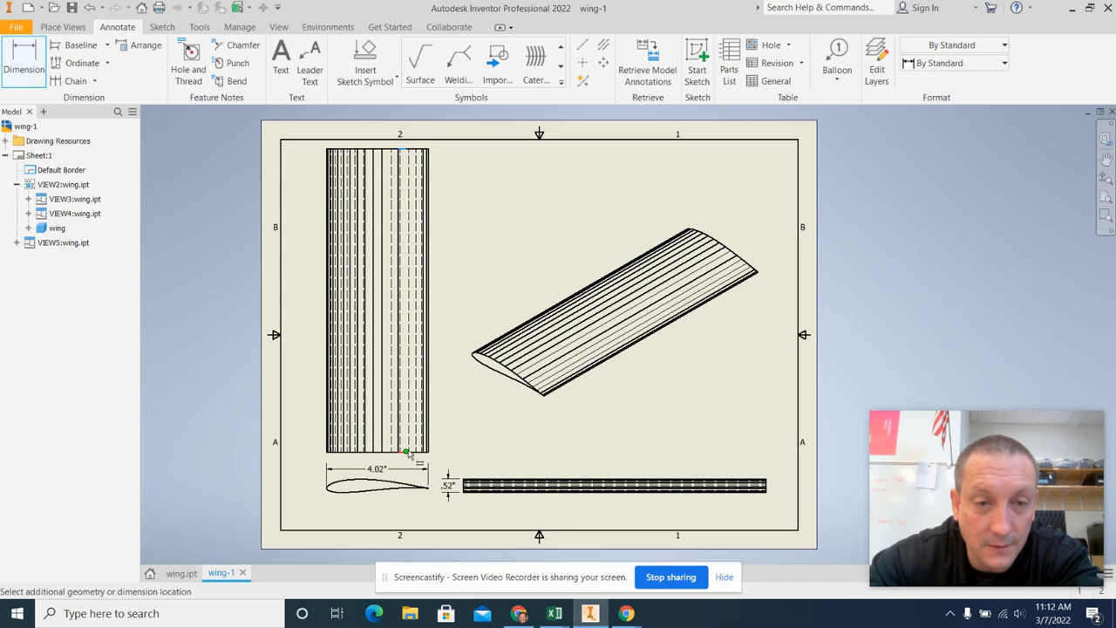
{"action": "left_click", "coordinate": [405, 452]}
{"action": "left_click", "coordinate": [449, 298]}
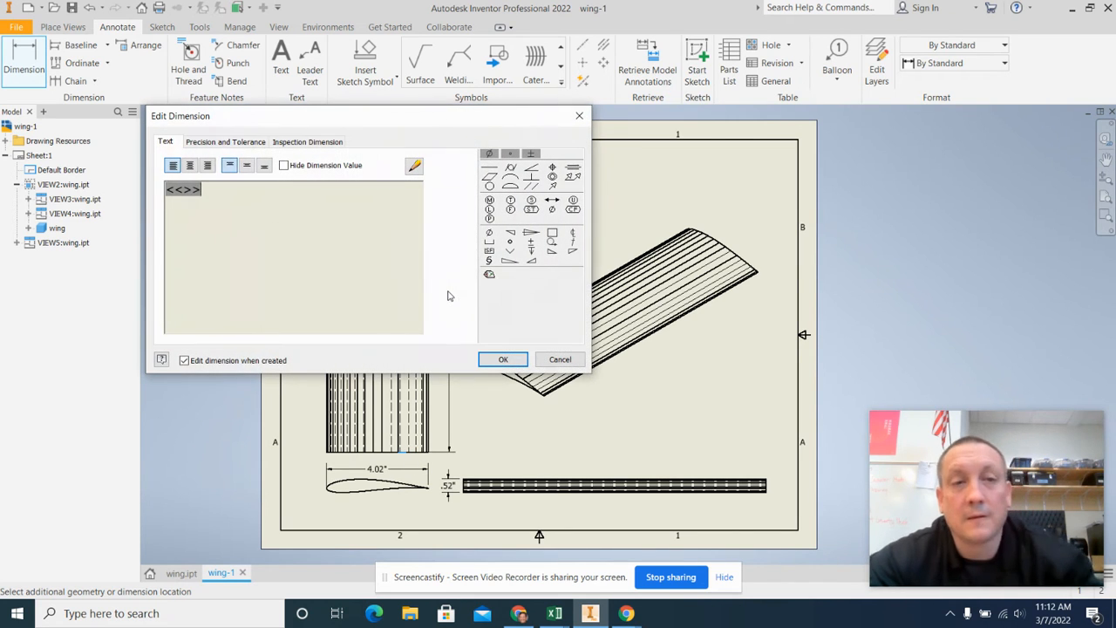
{"action": "left_click", "coordinate": [502, 359]}
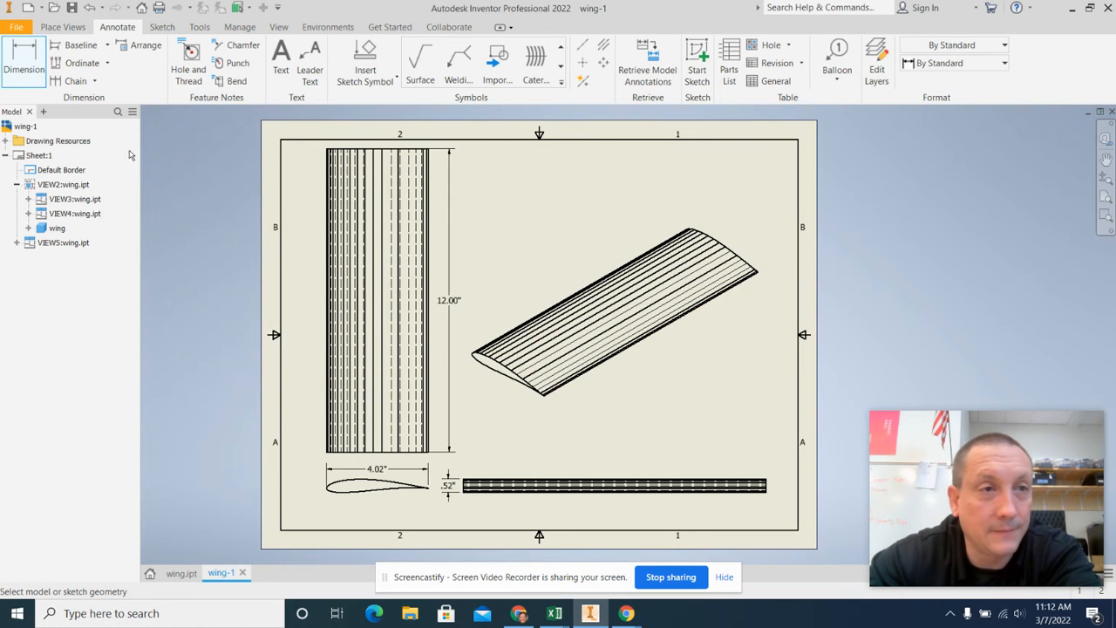
Add a text note below the side view with the author's name and "Period #" on a second line.
{"action": "left_click", "coordinate": [283, 59]}
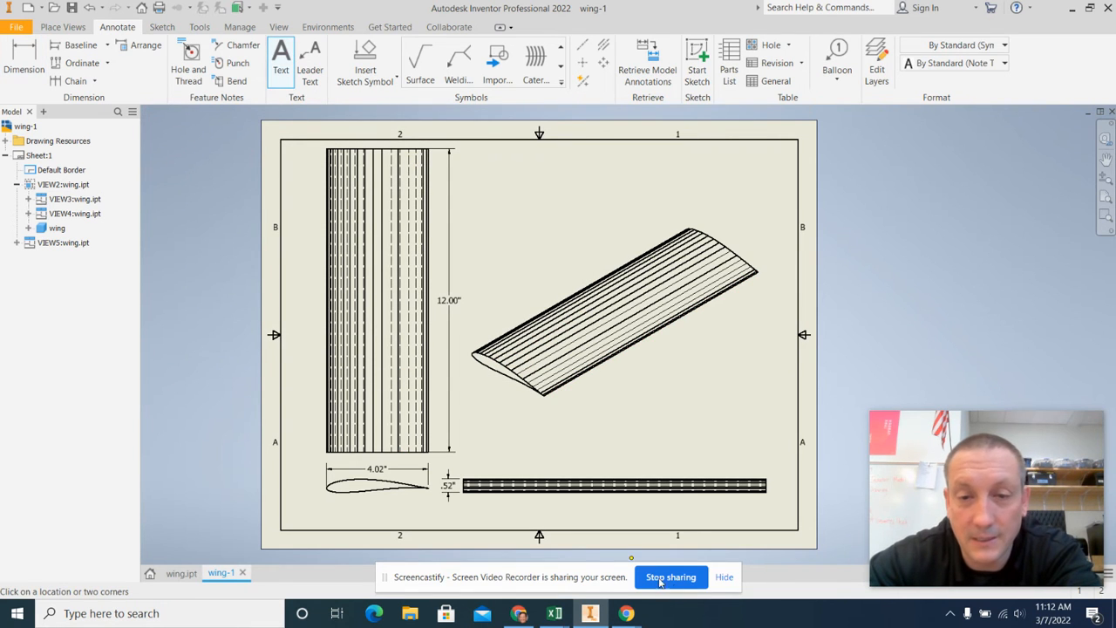
{"action": "left_click", "coordinate": [677, 514]}
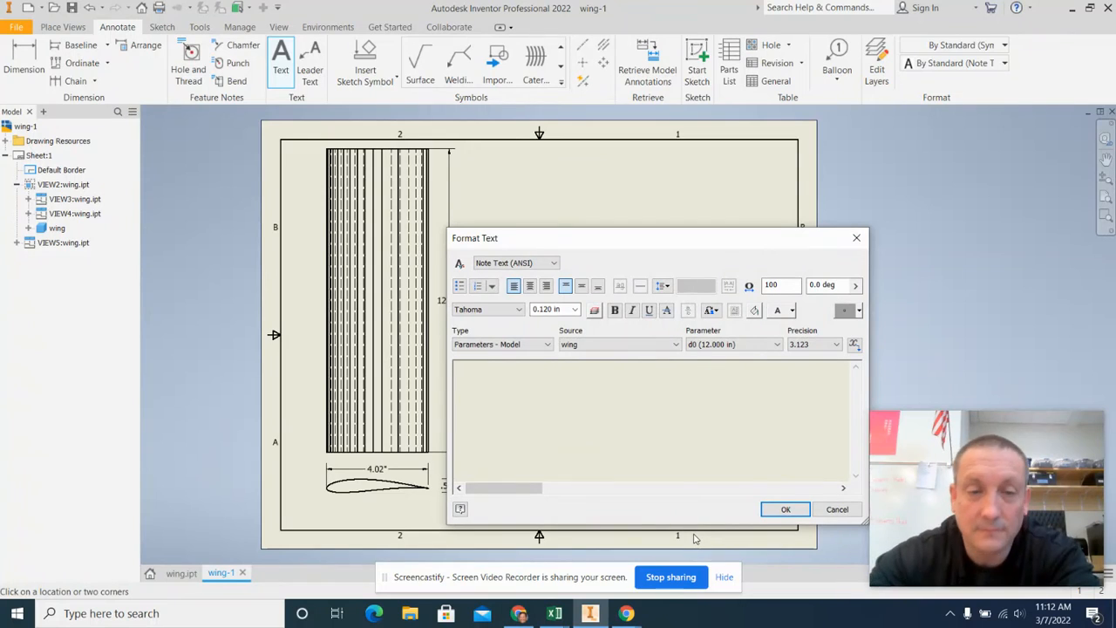
{"action": "type", "text": "Mr."}
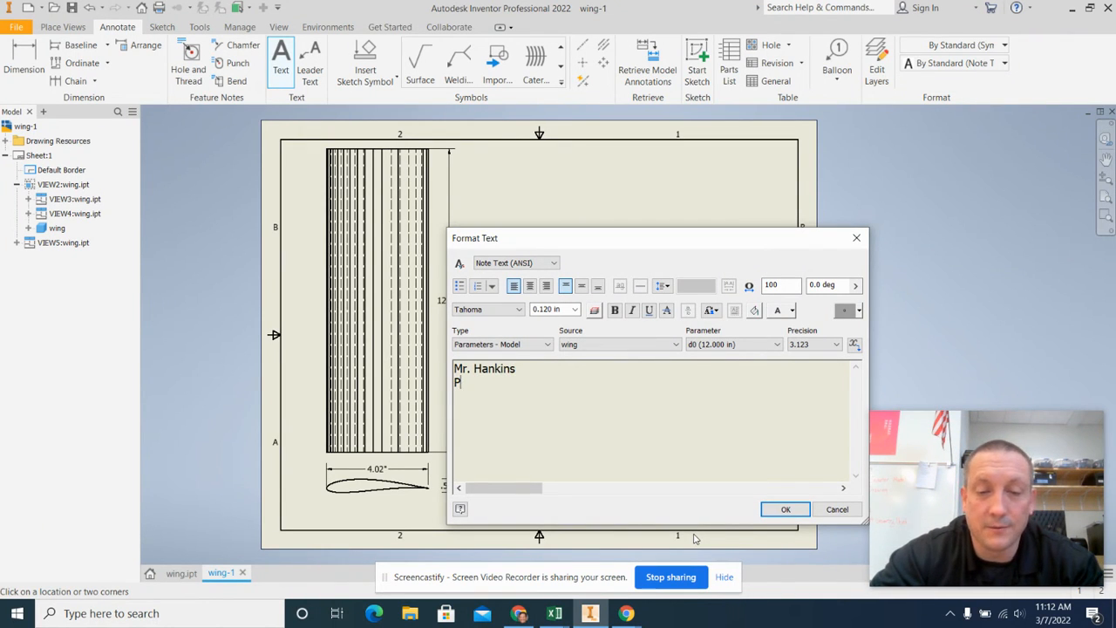
{"action": "type", "text": " Hankins Period #"}
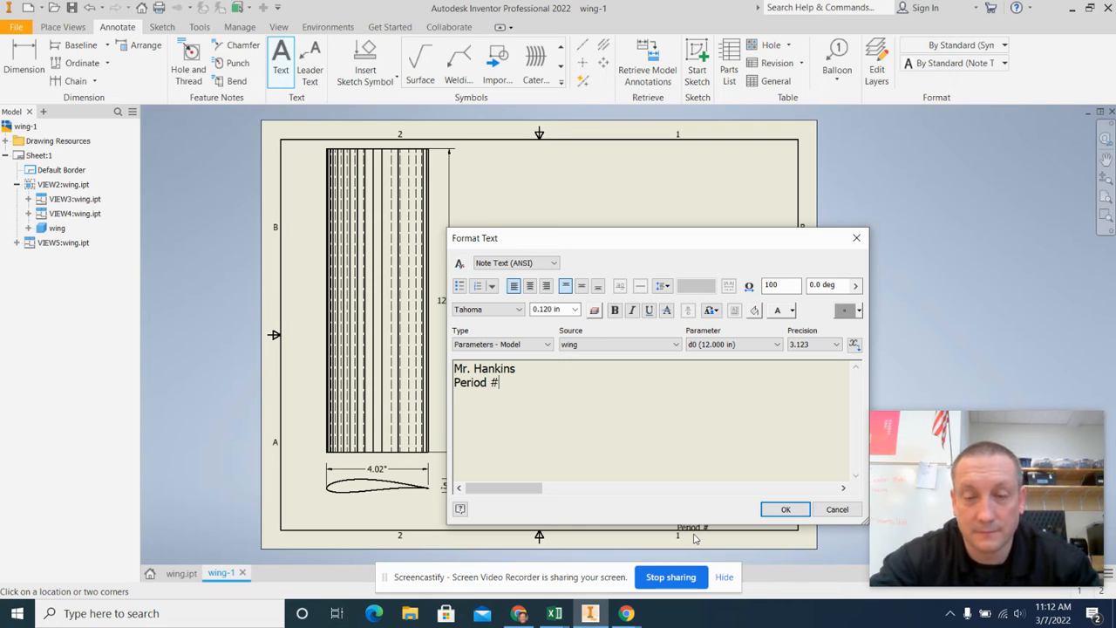
{"action": "left_click", "coordinate": [785, 511]}
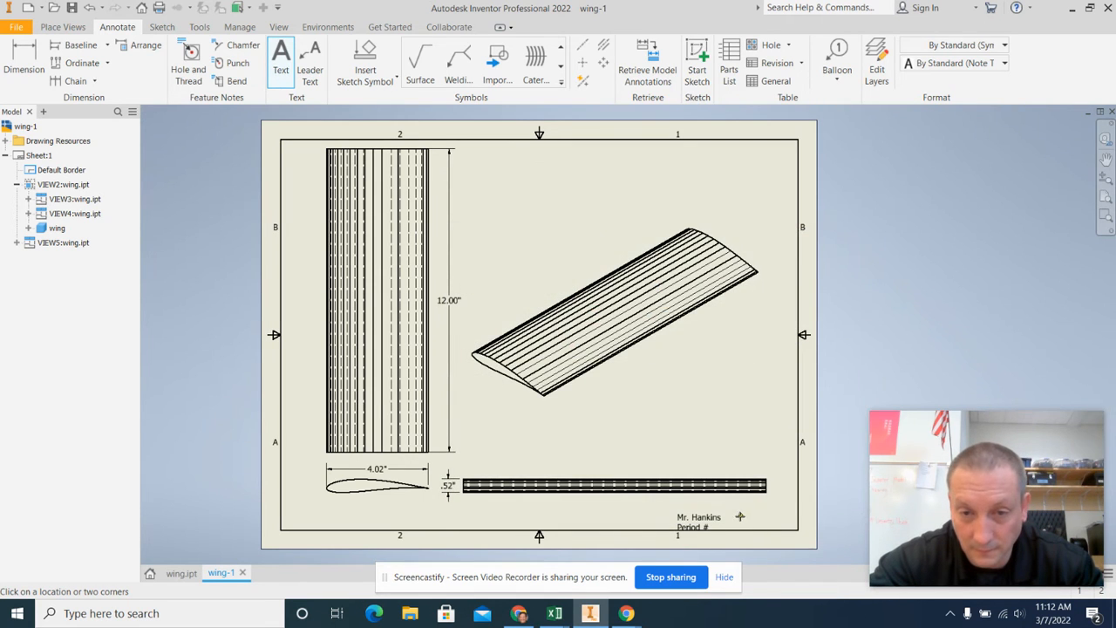
{"action": "key", "text": "Escape"}
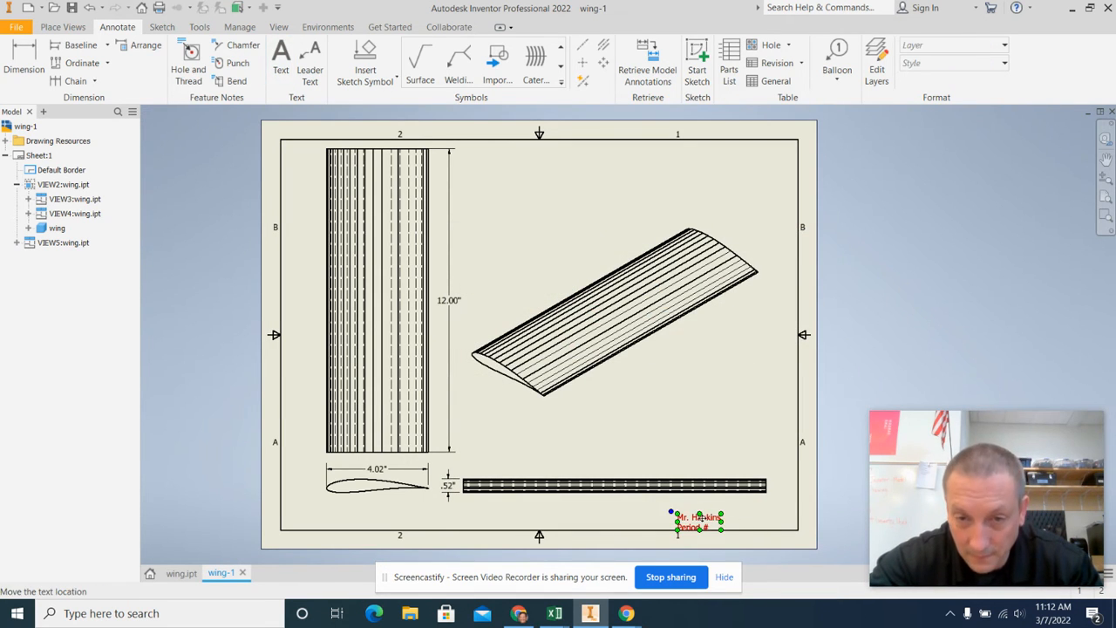
Move the name and period note to the sheet's lower-right corner, inside the border.
{"action": "left_click", "coordinate": [706, 518]}
{"action": "key", "text": "Up"}
{"action": "key", "text": "Up"}
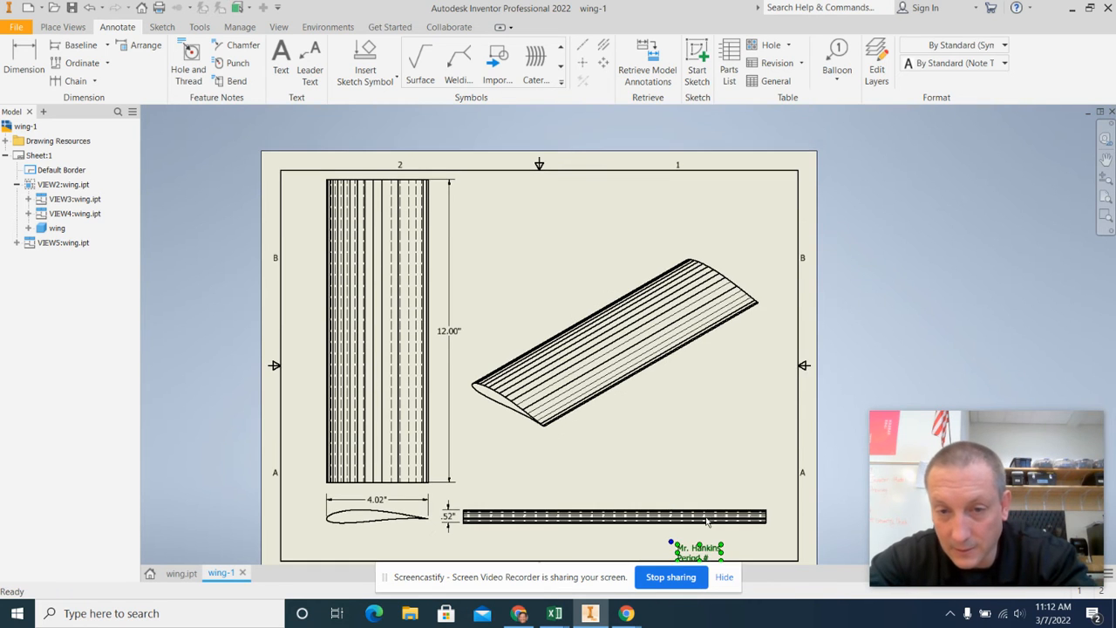
{"action": "scroll", "coordinate": [576, 496], "scroll_direction": "down", "scroll_amount": 4}
{"action": "scroll", "coordinate": [743, 431], "scroll_direction": "up", "scroll_amount": 5}
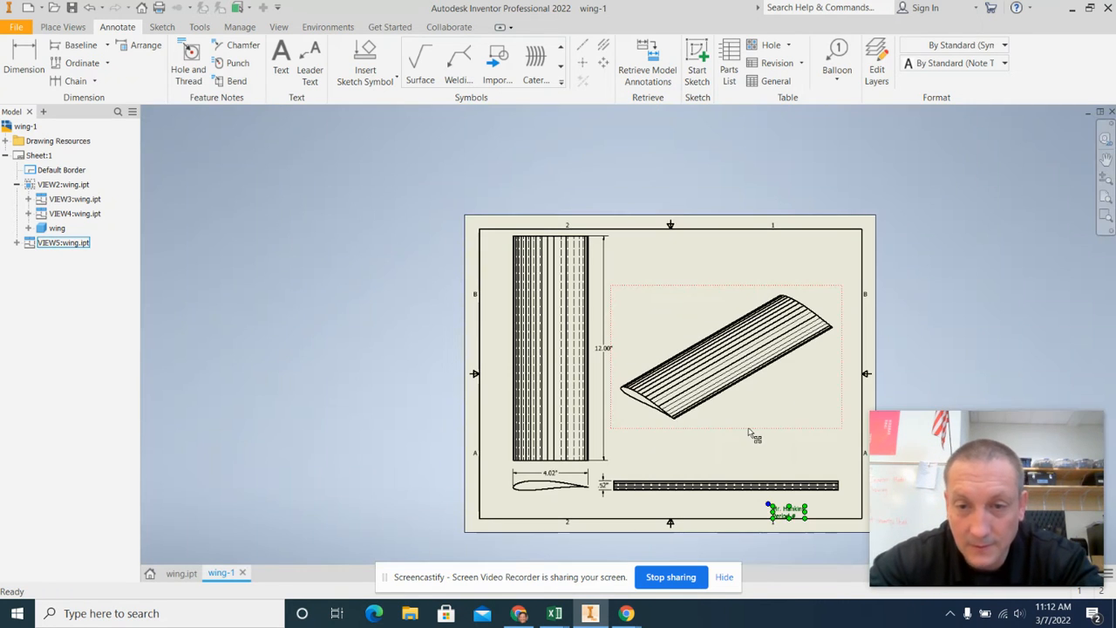
{"action": "left_click", "coordinate": [804, 548]}
{"action": "left_click", "coordinate": [792, 517]}
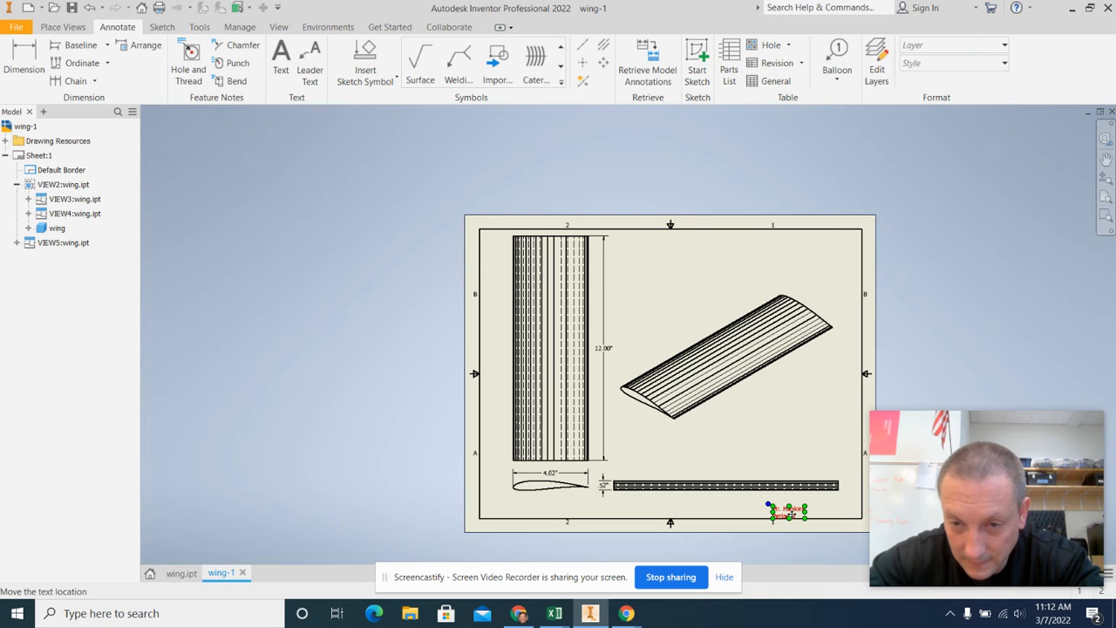
{"action": "left_click_drag", "start_coordinate": [796, 514], "coordinate": [838, 511]}
{"action": "left_click", "coordinate": [944, 355]}
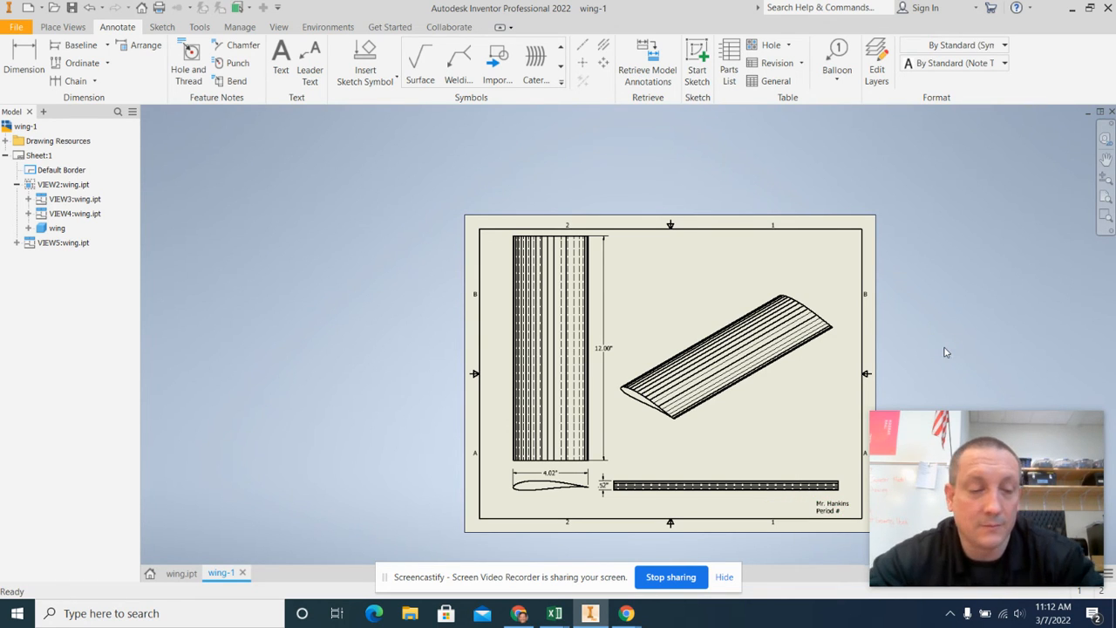
Print one copy of the current sheet at Model 1:1 scale.
{"action": "key", "text": "ctrl+p"}
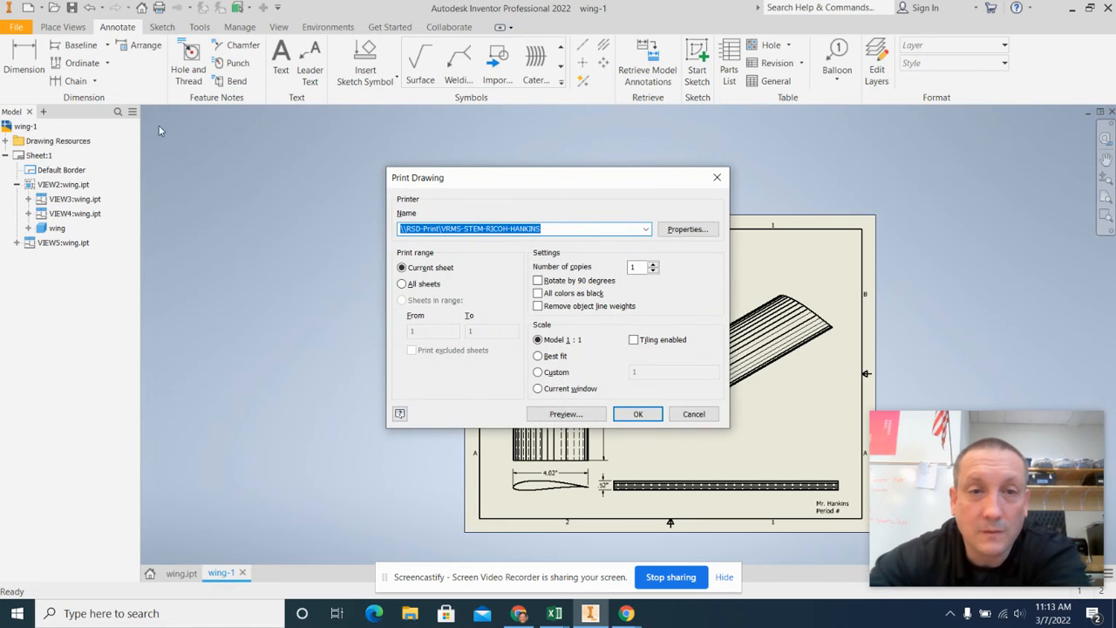
{"action": "left_click", "coordinate": [647, 415]}
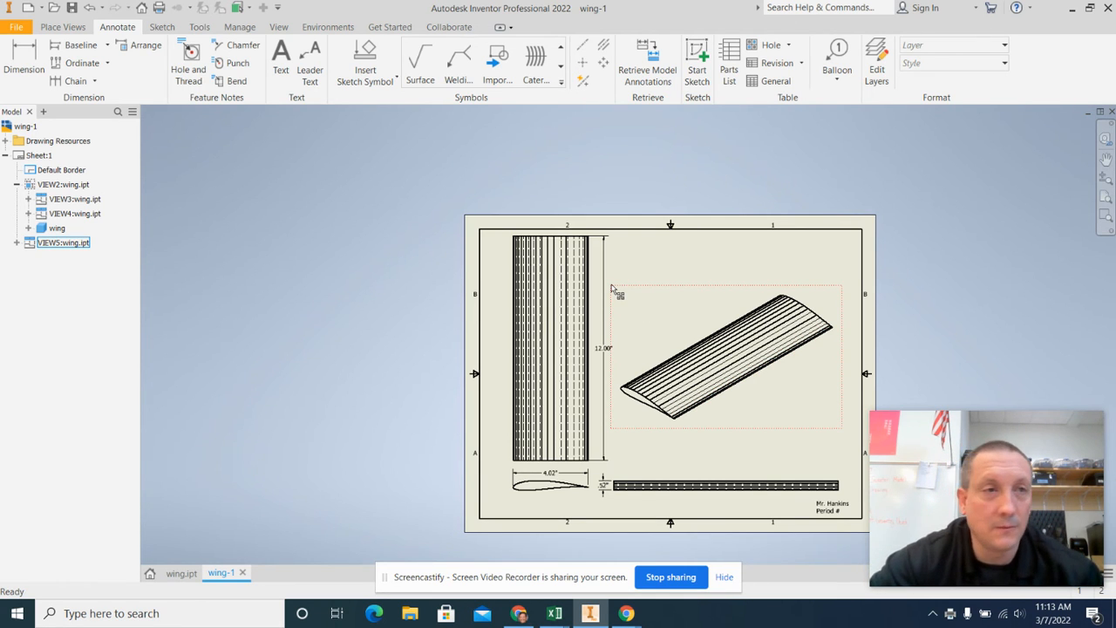
Create a new drawing from the standard.dwg template.
{"action": "left_click", "coordinate": [16, 26]}
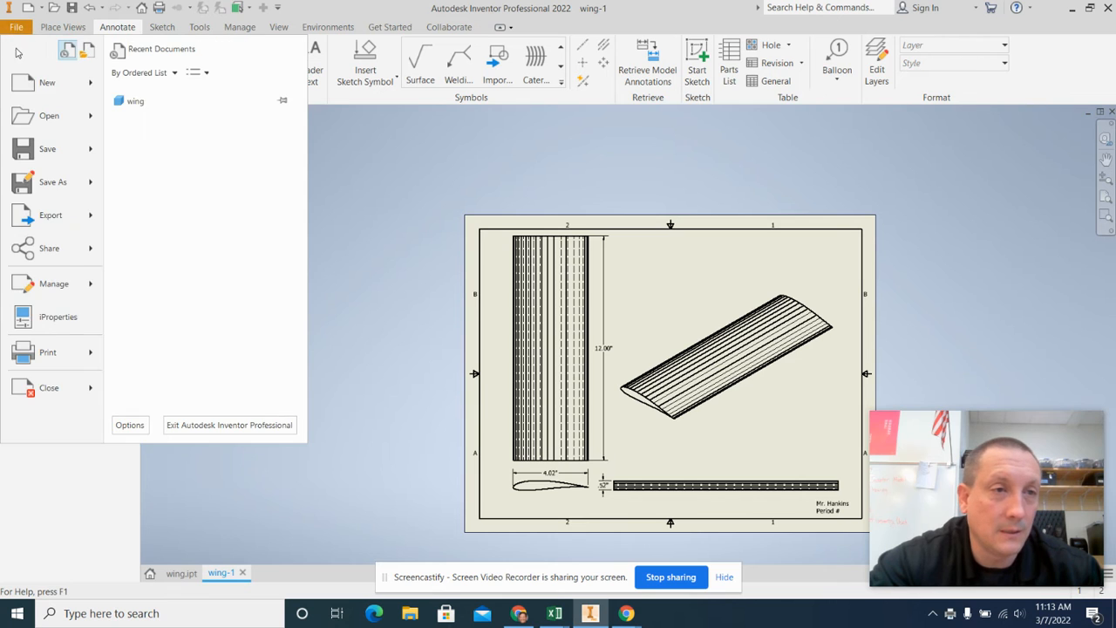
{"action": "left_click", "coordinate": [36, 91]}
{"action": "left_click", "coordinate": [557, 380]}
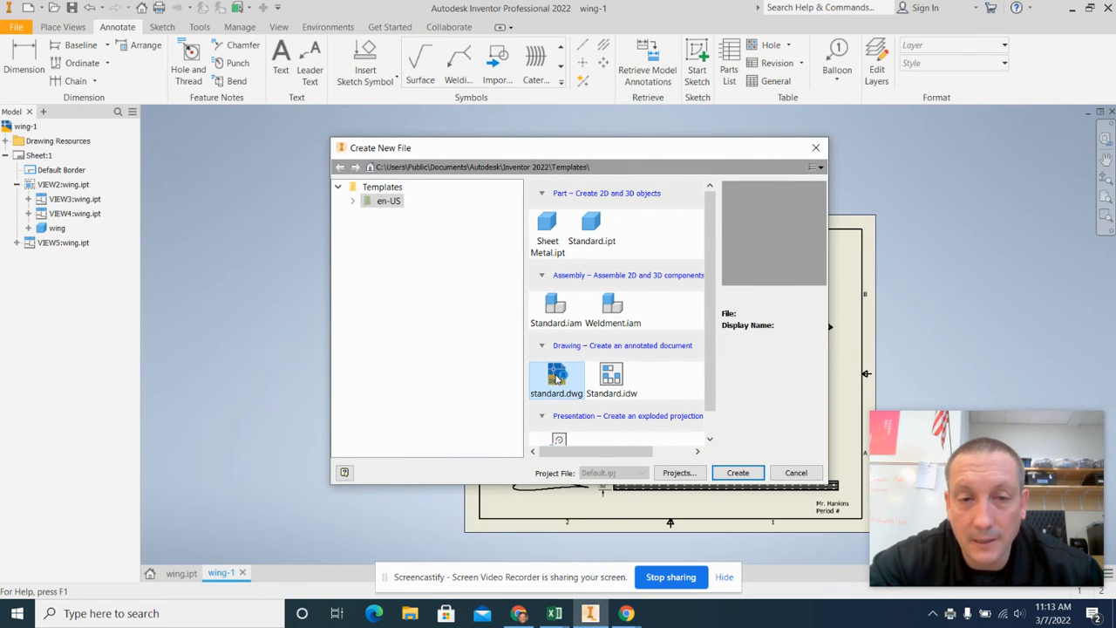
{"action": "left_click", "coordinate": [738, 473]}
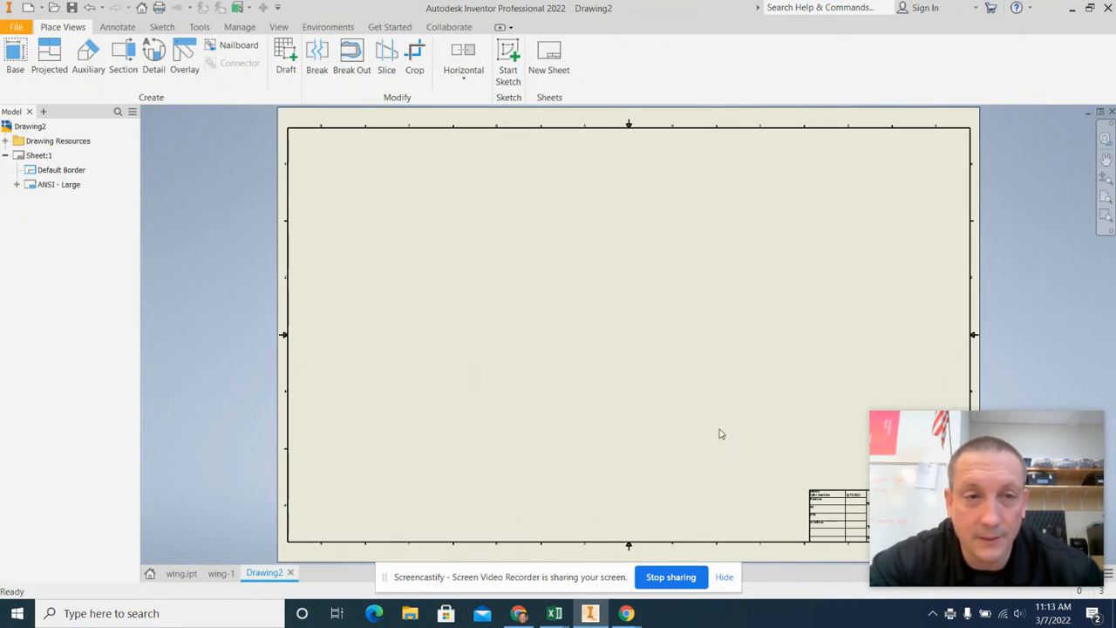
Set the new drawing's sheet size to A.
{"action": "right_click", "coordinate": [24, 159]}
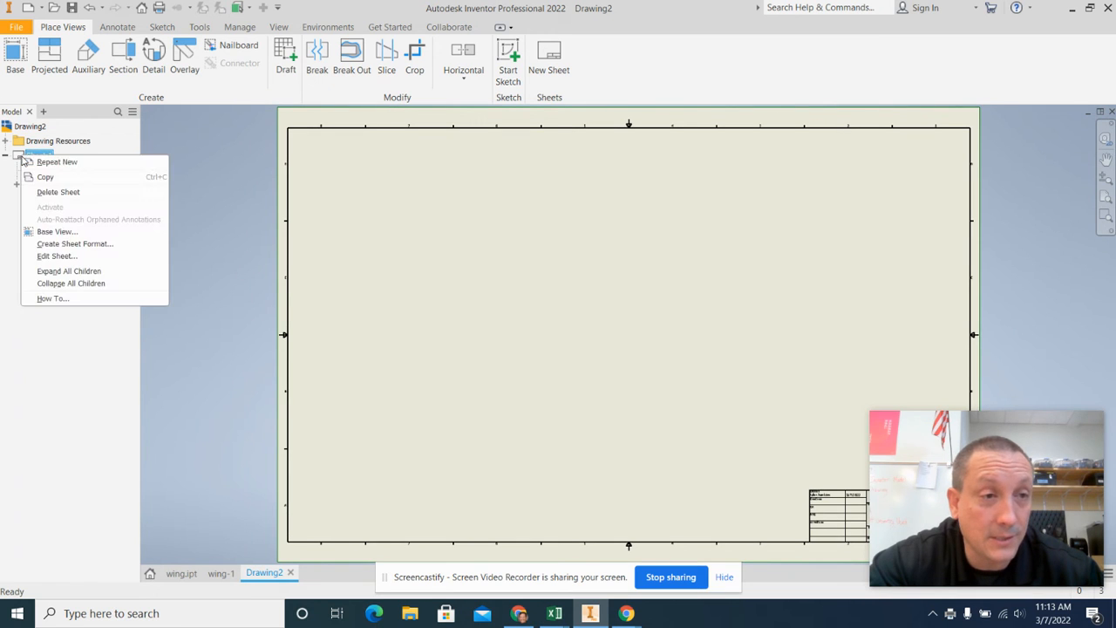
{"action": "left_click", "coordinate": [75, 255]}
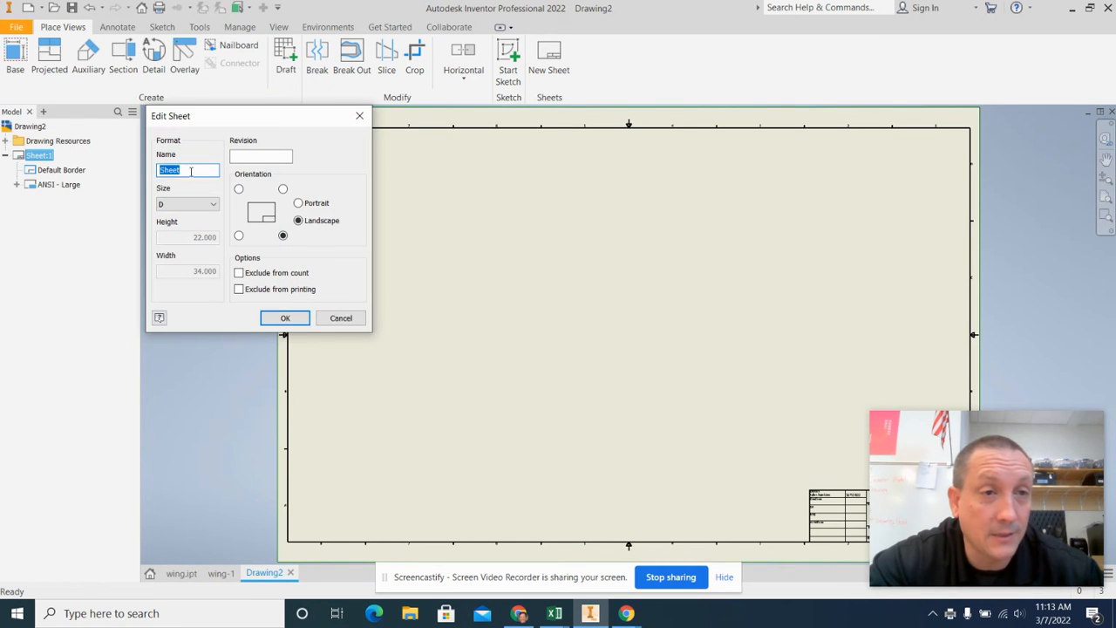
{"action": "left_click", "coordinate": [193, 207]}
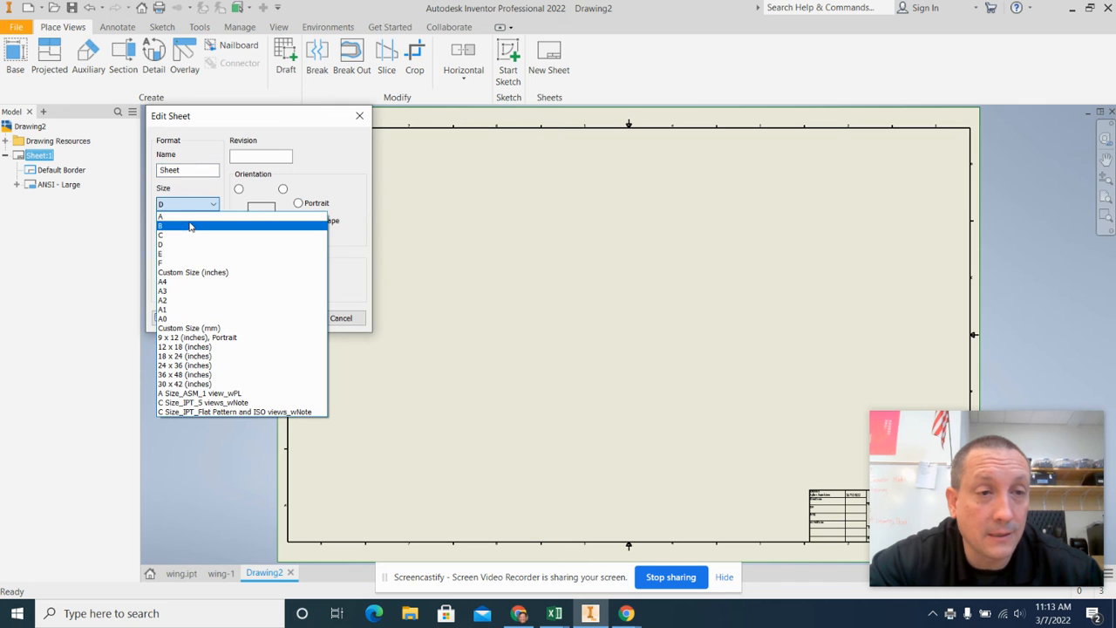
{"action": "left_click", "coordinate": [187, 216]}
{"action": "left_click", "coordinate": [286, 318]}
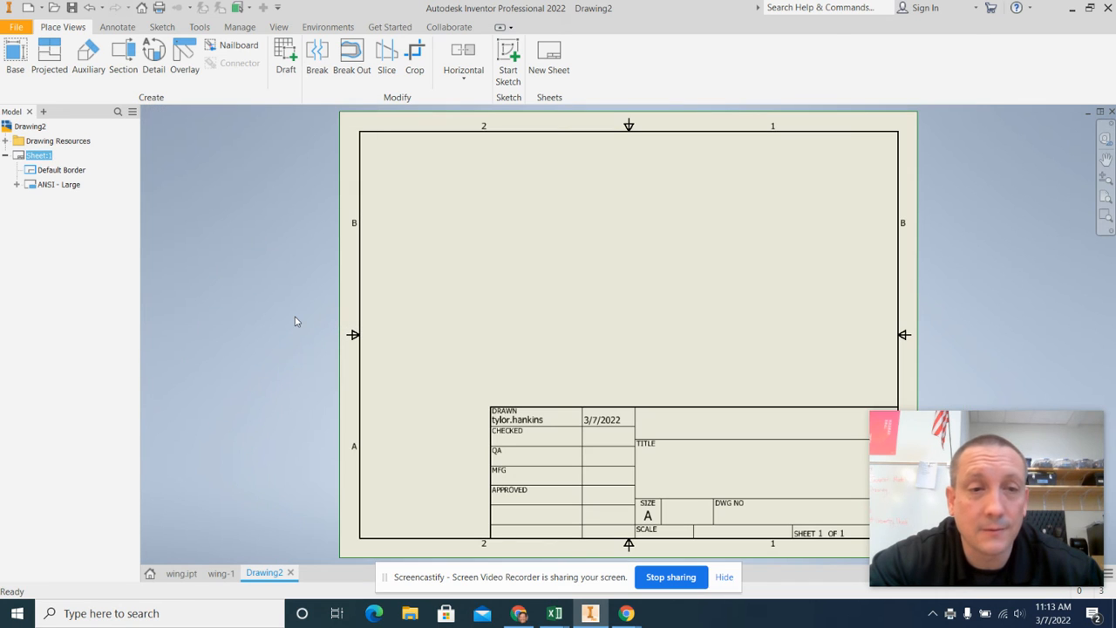
Delete the ANSI - Large title block from the new drawing's sheet.
{"action": "right_click", "coordinate": [47, 186]}
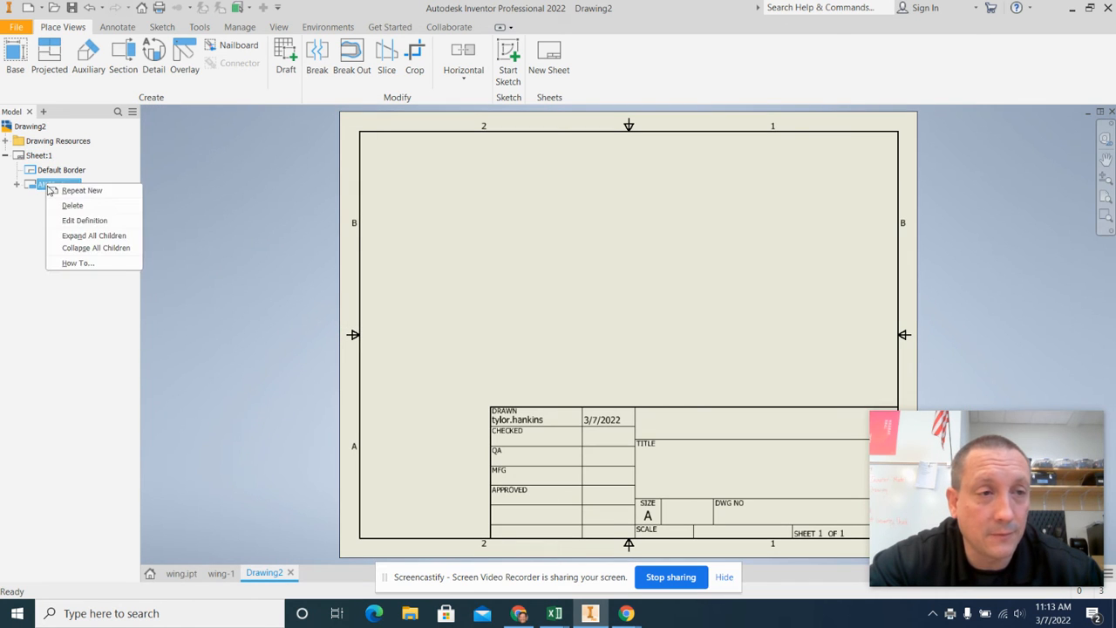
{"action": "left_click", "coordinate": [59, 204]}
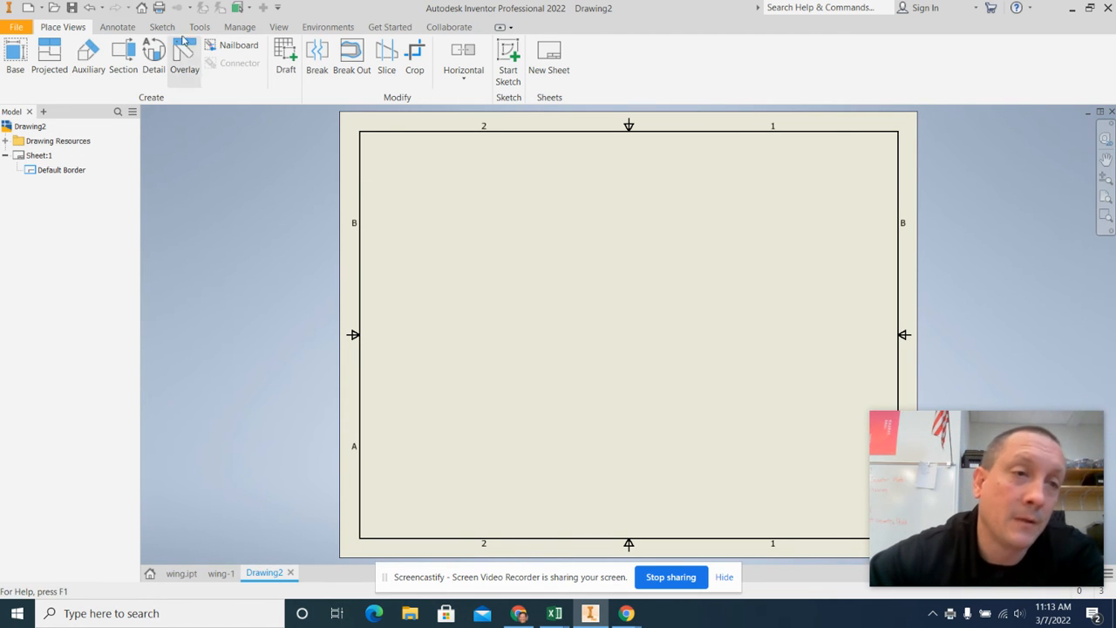
Place a front base view of wing.ipt at 1:1 scale and move it to the upper-left area of the sheet.
{"action": "left_click", "coordinate": [15, 57]}
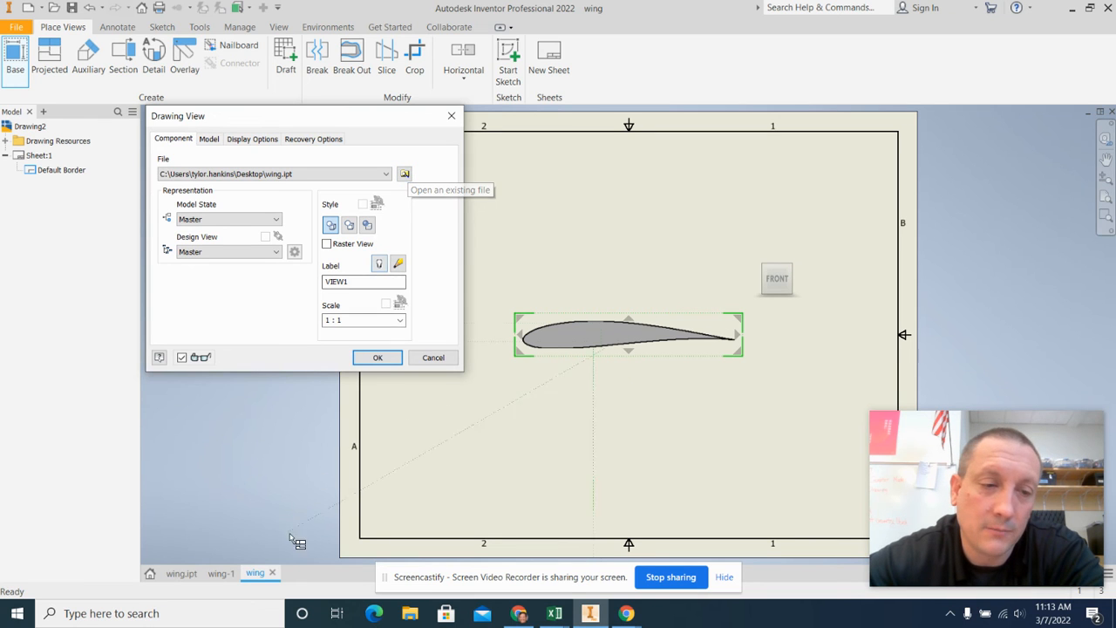
{"action": "left_click", "coordinate": [379, 358]}
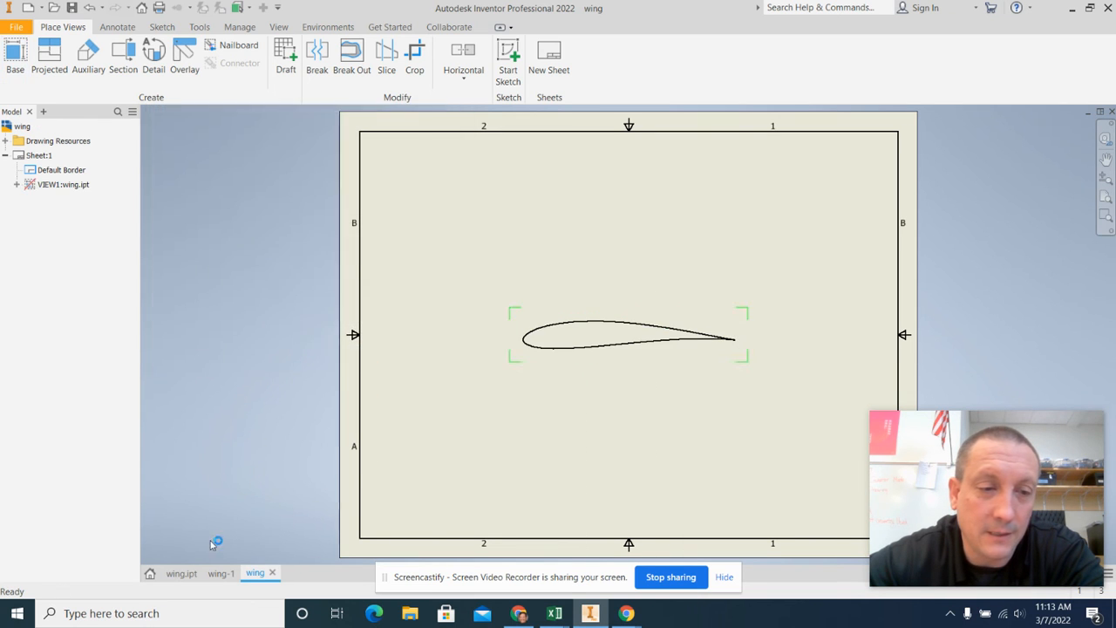
{"action": "left_click", "coordinate": [180, 574]}
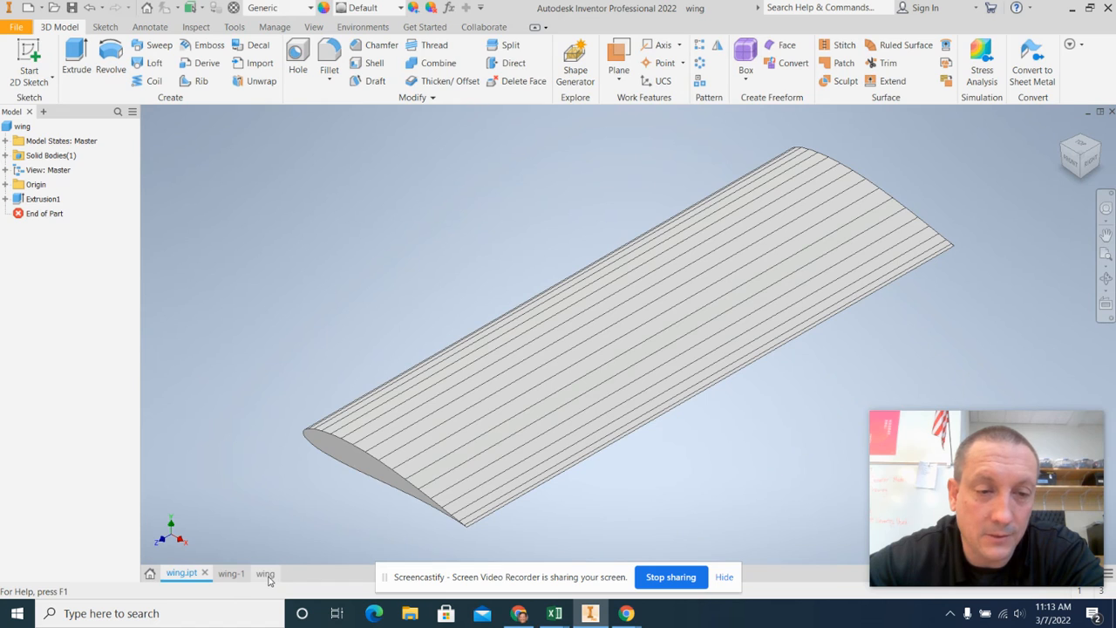
{"action": "left_click", "coordinate": [265, 574]}
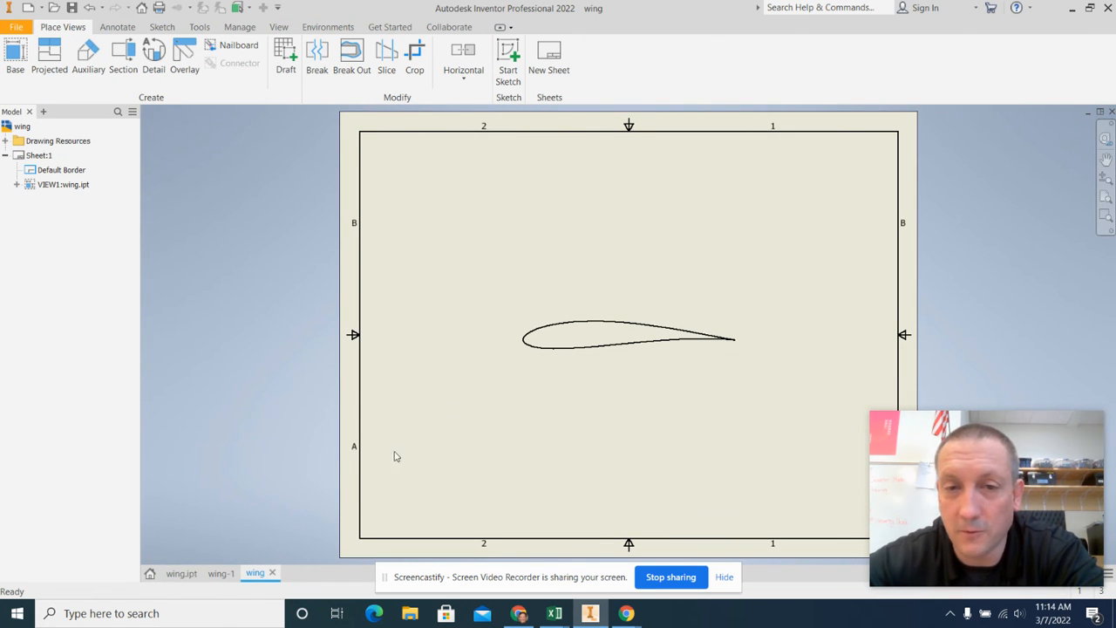
{"action": "mouse_move", "coordinate": [690, 316]}
{"action": "left_mouse_down"}
{"action": "mouse_move", "coordinate": [570, 195]}
{"action": "mouse_move", "coordinate": [593, 194]}
{"action": "left_mouse_up"}
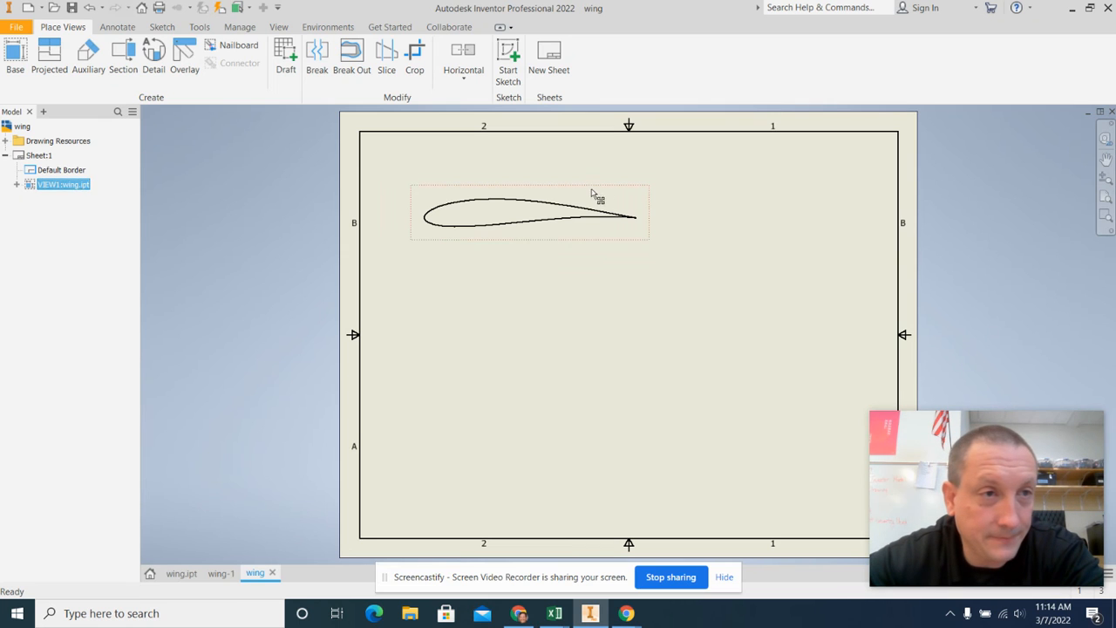
Add a second front base view of wing.ipt at 1:1 scale and move it just below the first airfoil view.
{"action": "left_click", "coordinate": [15, 59]}
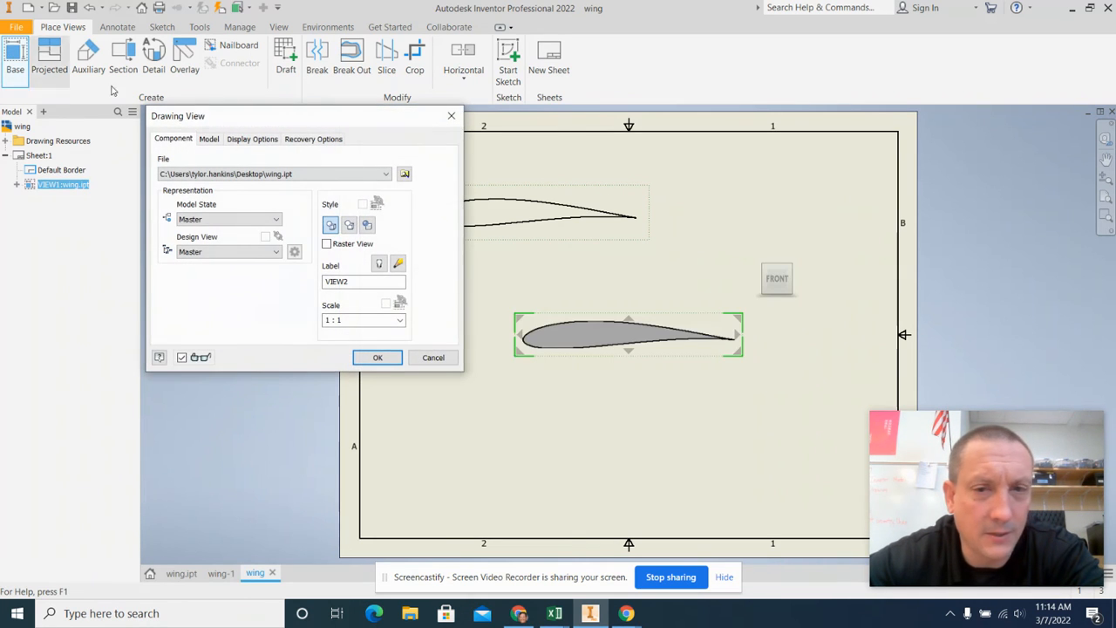
{"action": "left_click", "coordinate": [378, 357]}
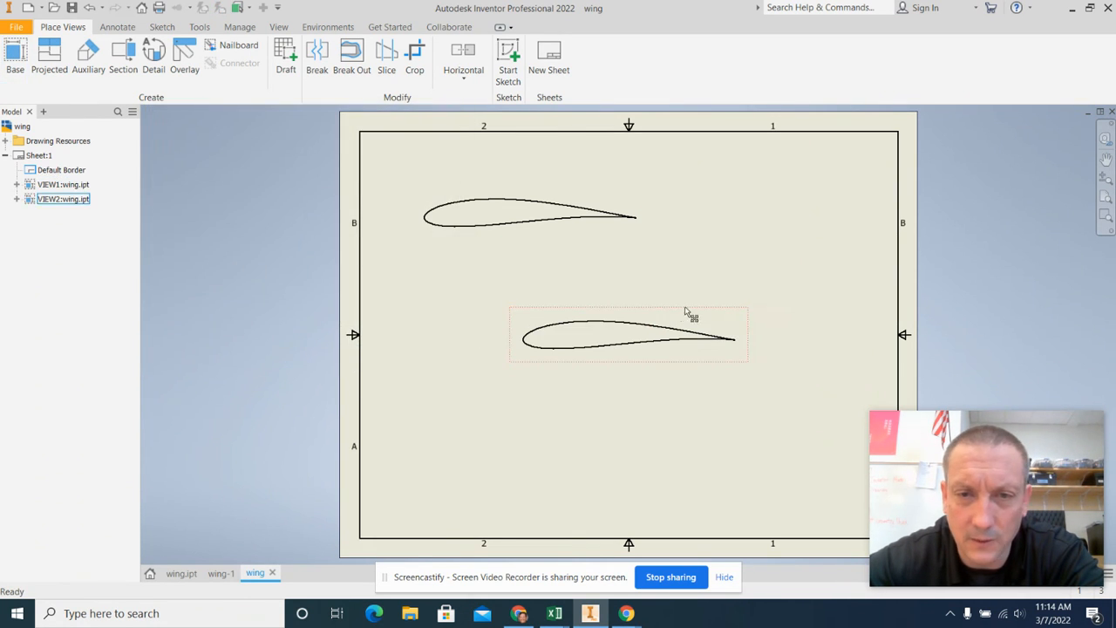
{"action": "left_click_drag", "start_coordinate": [703, 316], "coordinate": [656, 264]}
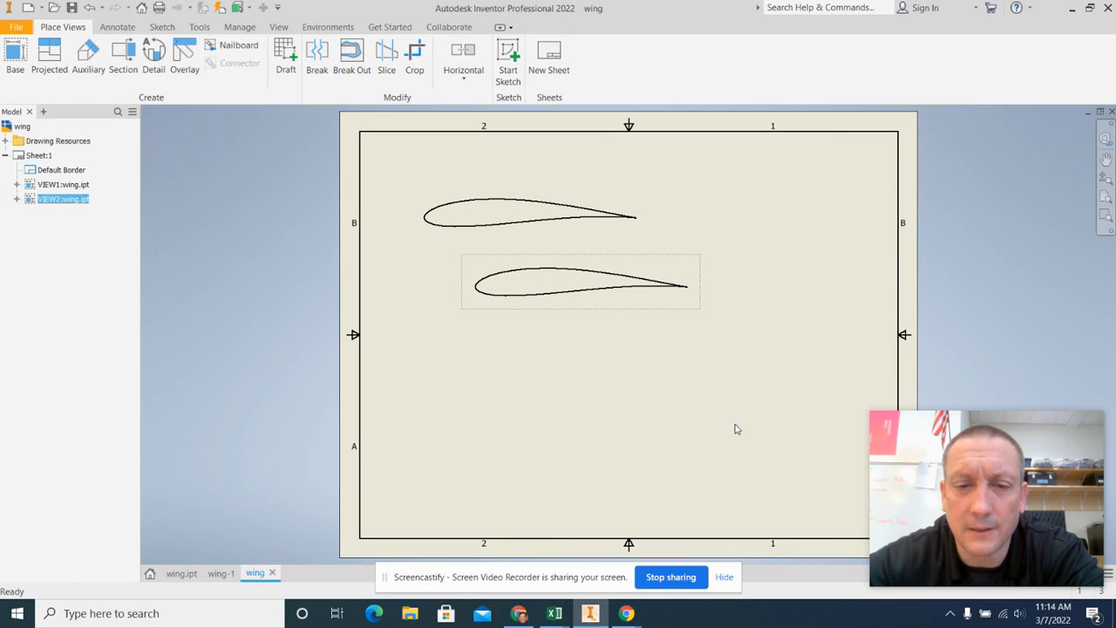
{"action": "left_click", "coordinate": [1048, 259]}
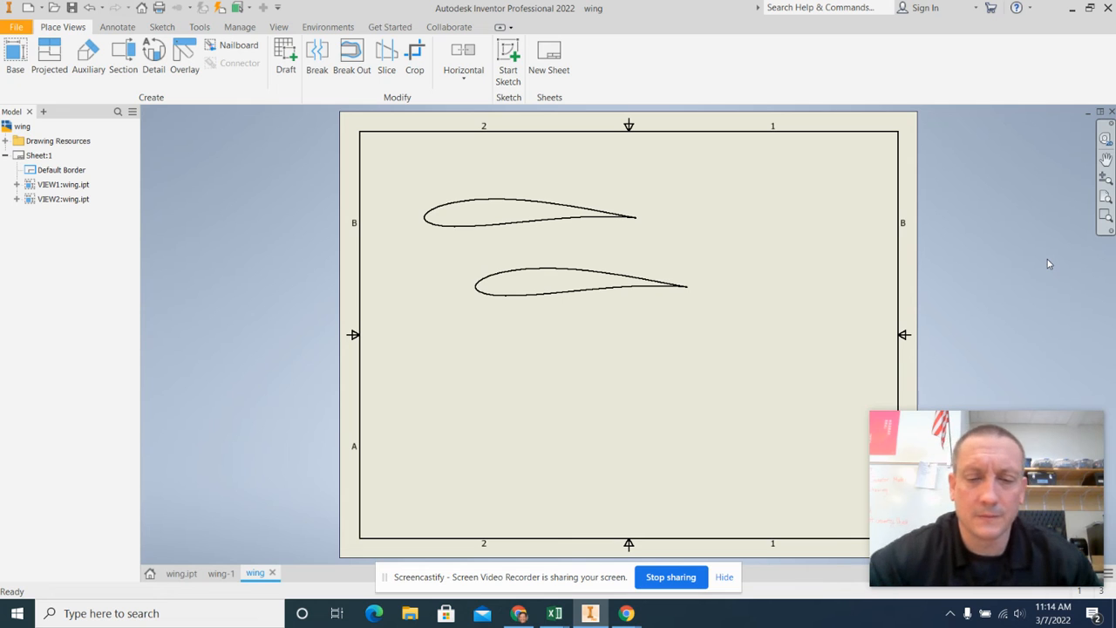
Print the sheet with the two airfoil views.
{"action": "key", "text": "ctrl+p"}
{"action": "key", "text": "Return"}
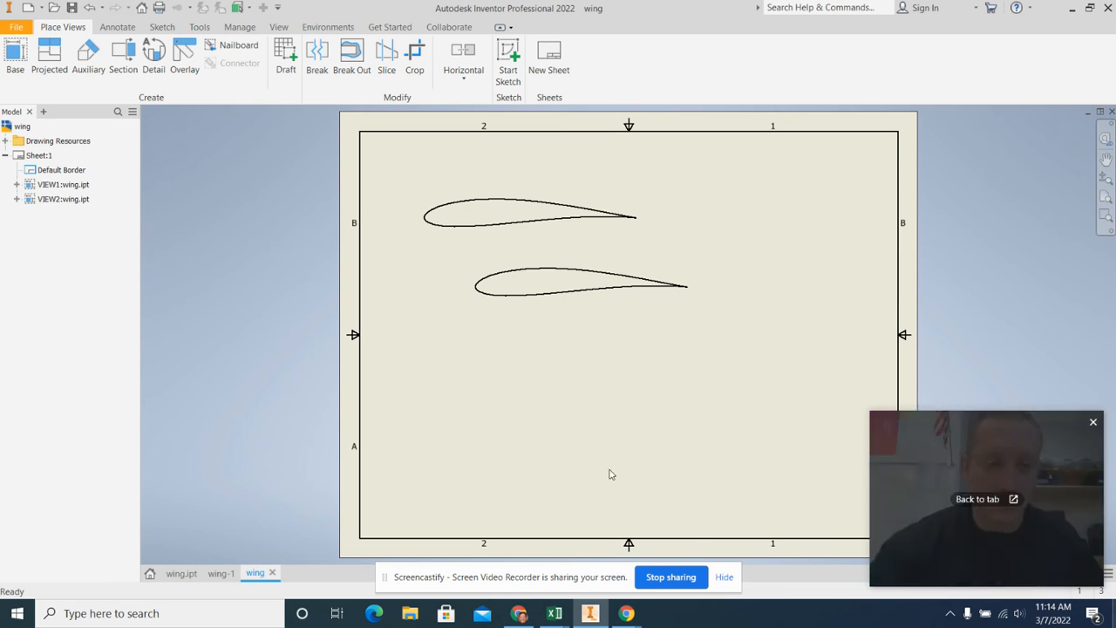
Export the wing-1 drawing to the Desktop as a BMP image named wing-1.
{"action": "left_click", "coordinate": [221, 574]}
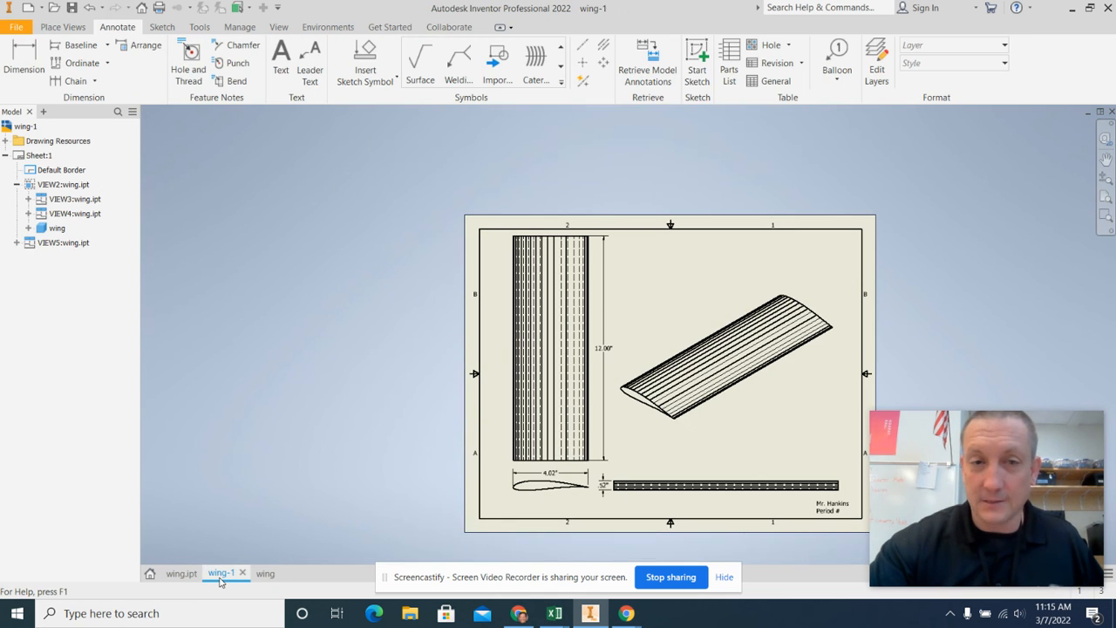
{"action": "left_click", "coordinate": [17, 28]}
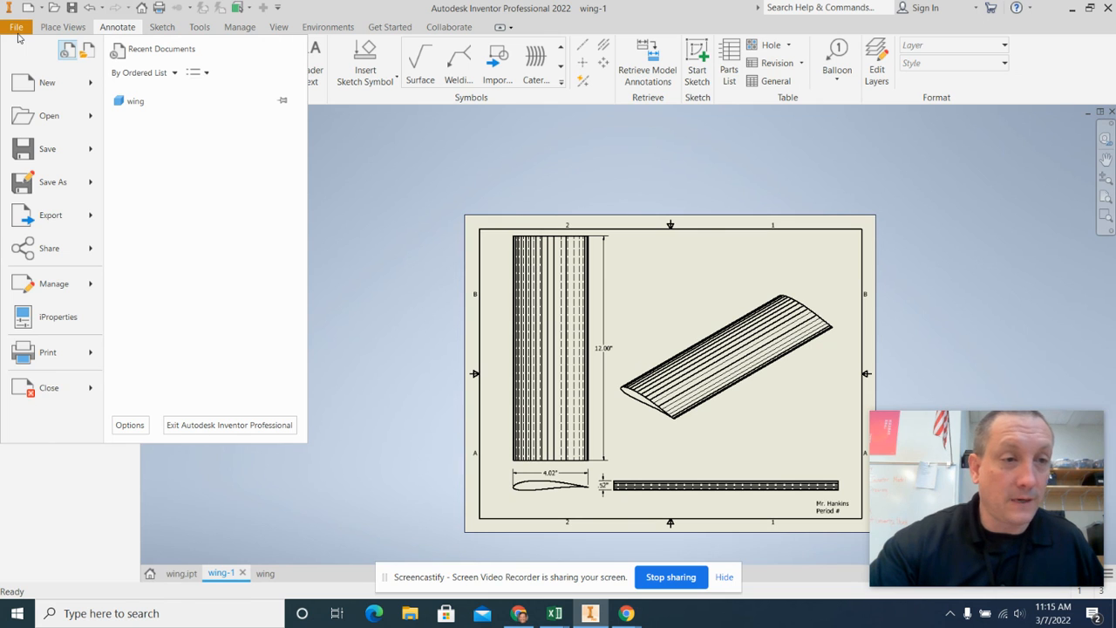
{"action": "mouse_move", "coordinate": [63, 218]}
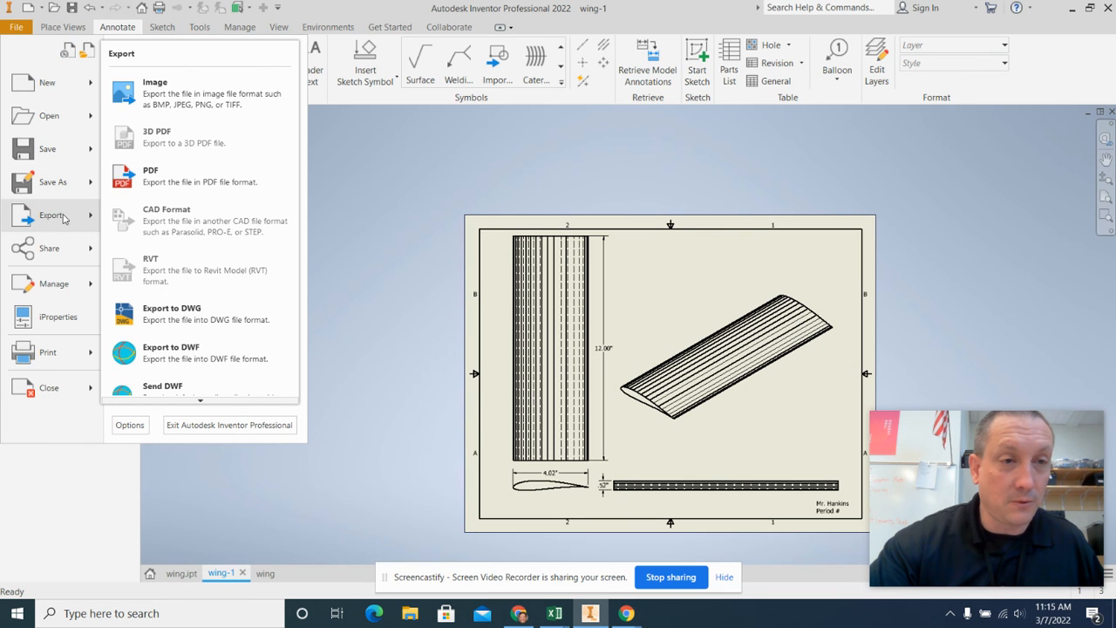
{"action": "left_click", "coordinate": [229, 93]}
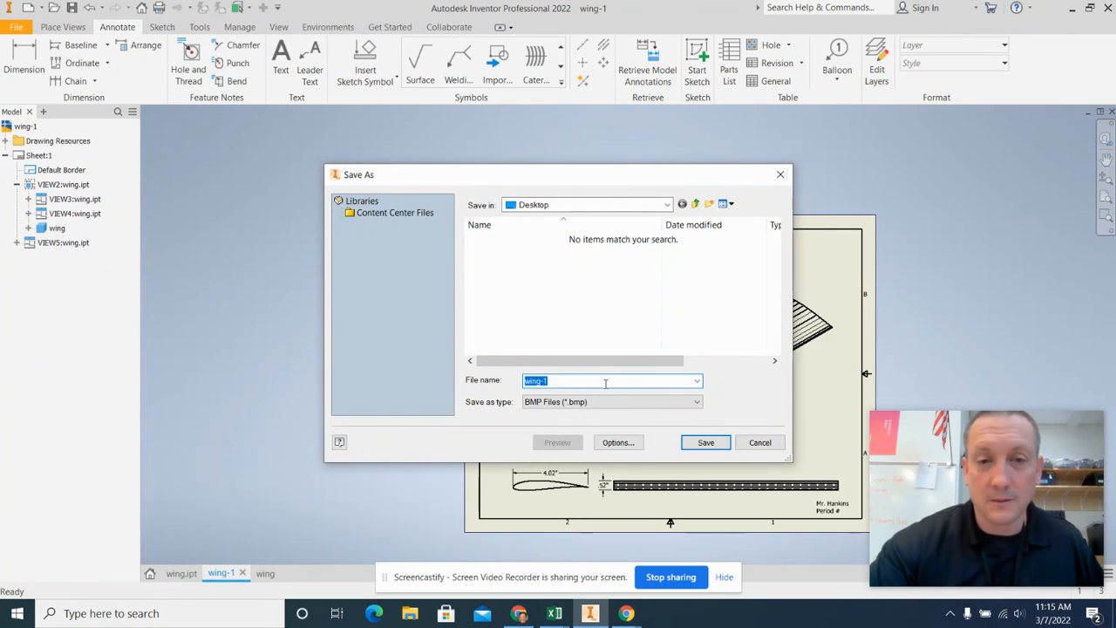
{"action": "left_click", "coordinate": [706, 443]}
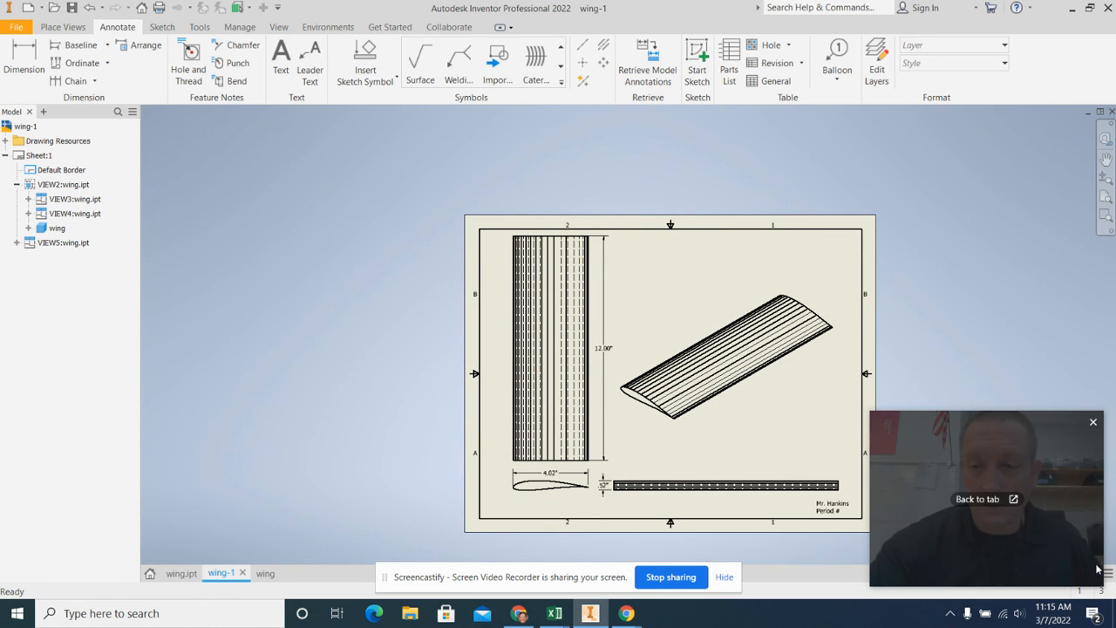
Open the exported wing-1 image from the desktop to check it, and close the viewer.
{"action": "key", "text": "super+d"}
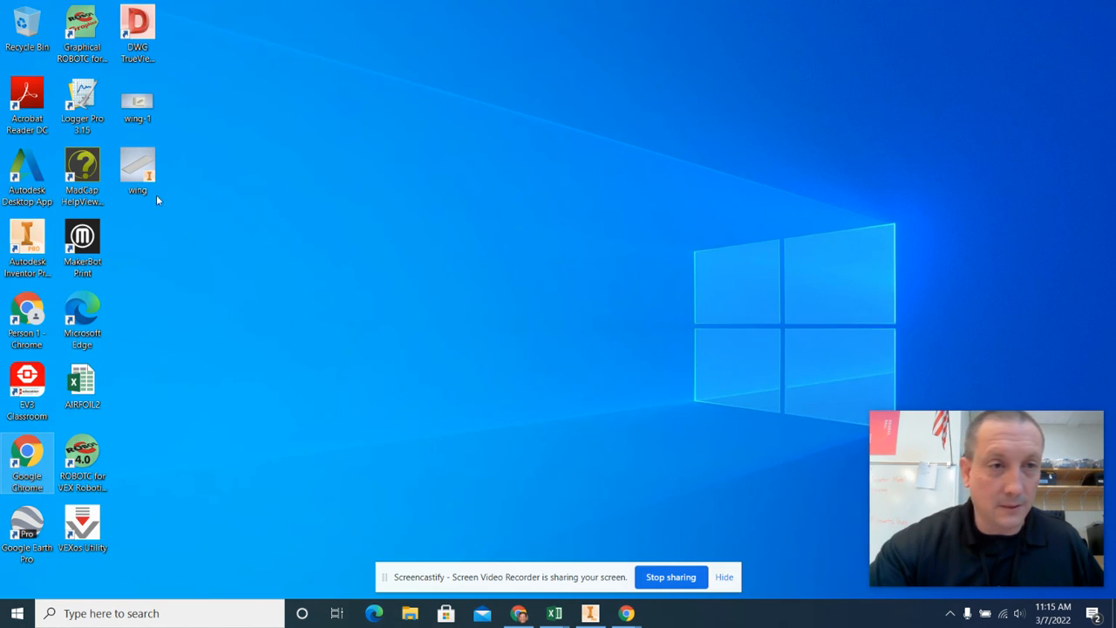
{"action": "double_click", "coordinate": [145, 106]}
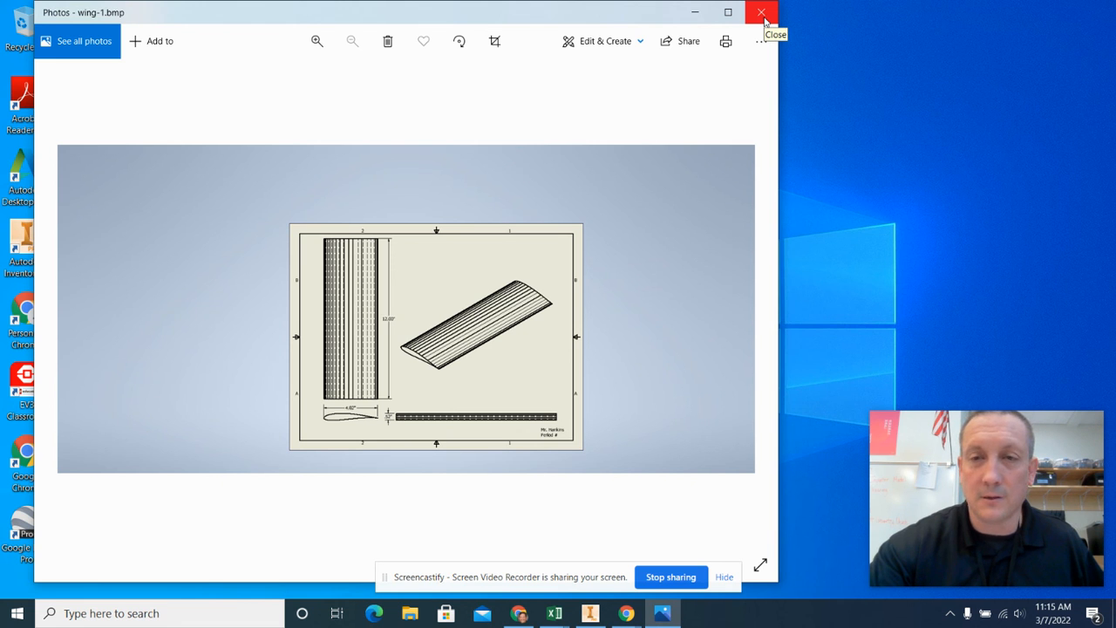
{"action": "left_click", "coordinate": [762, 14]}
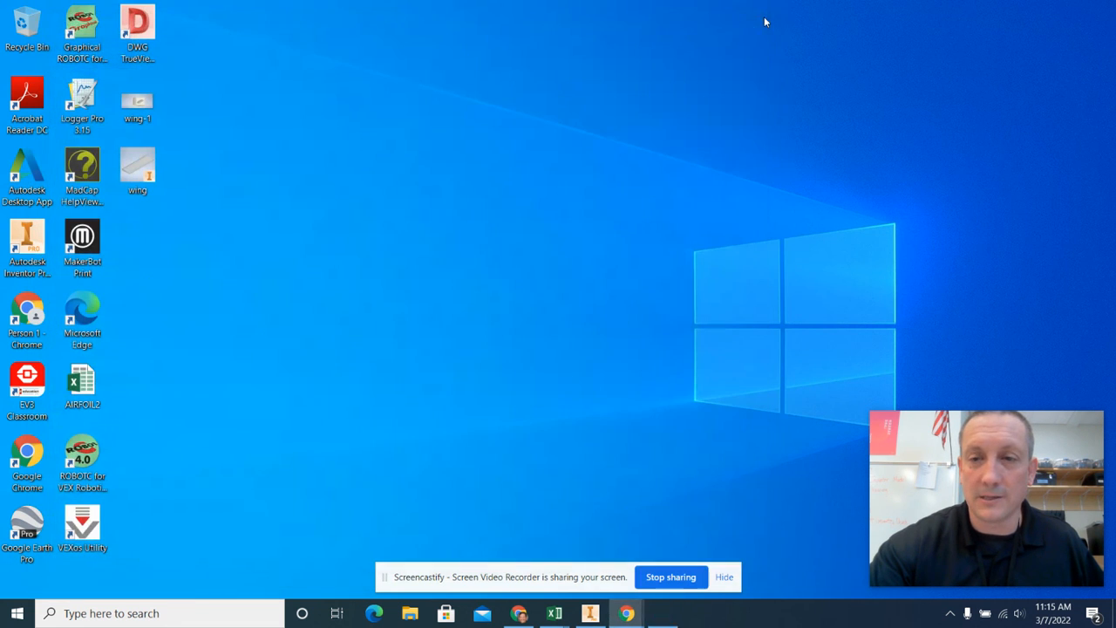
Switch back to Inventor and display the wing drawing with the two airfoil views.
{"action": "left_click", "coordinate": [597, 616]}
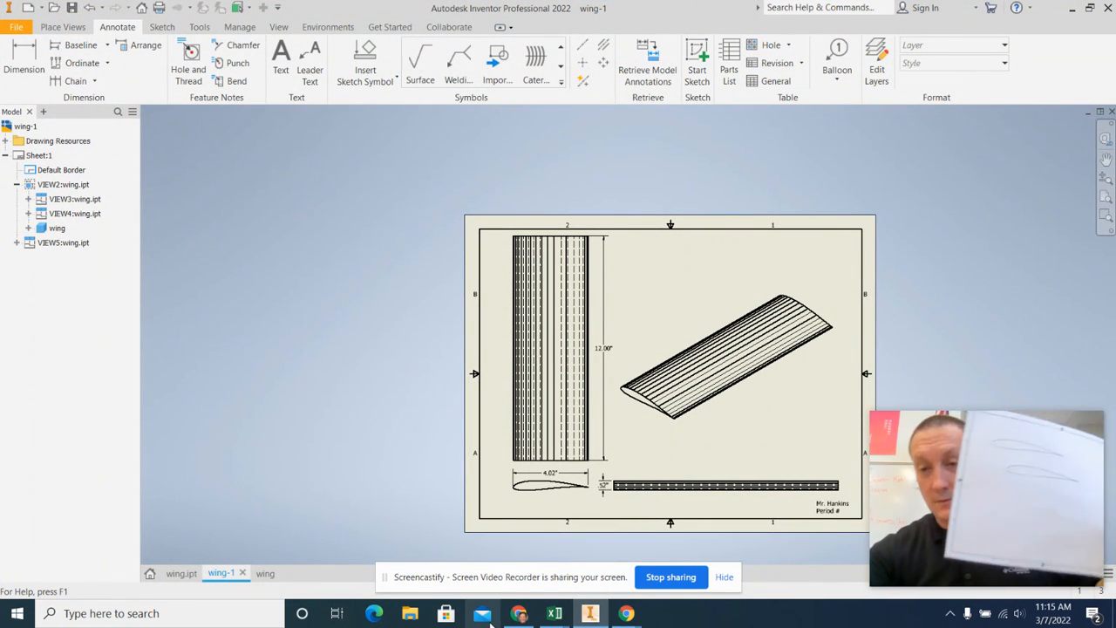
{"action": "left_click", "coordinate": [264, 574]}
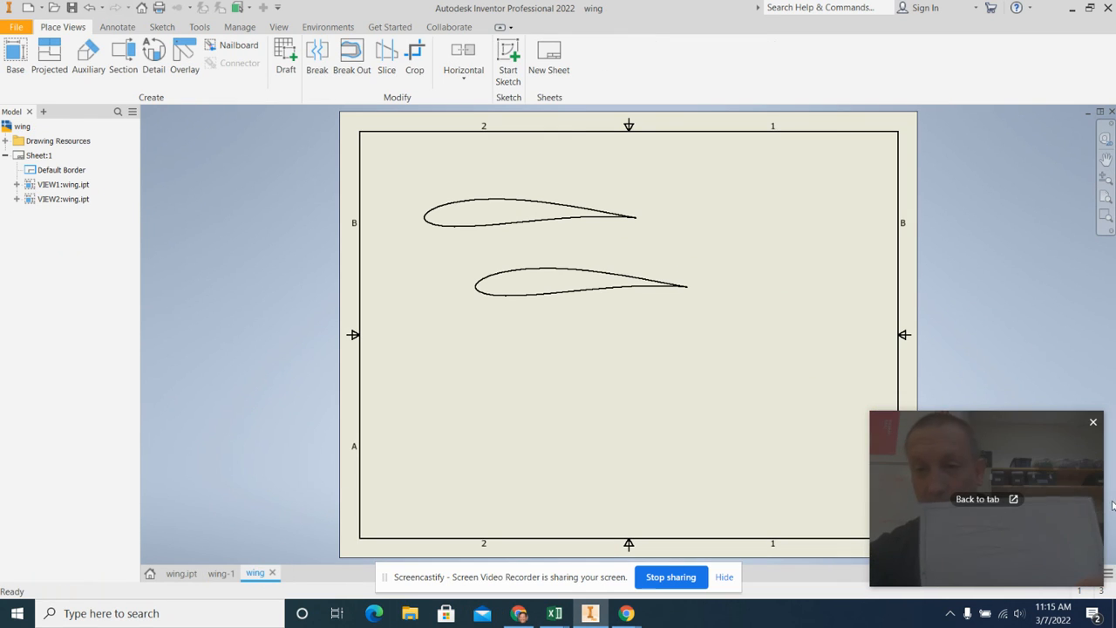